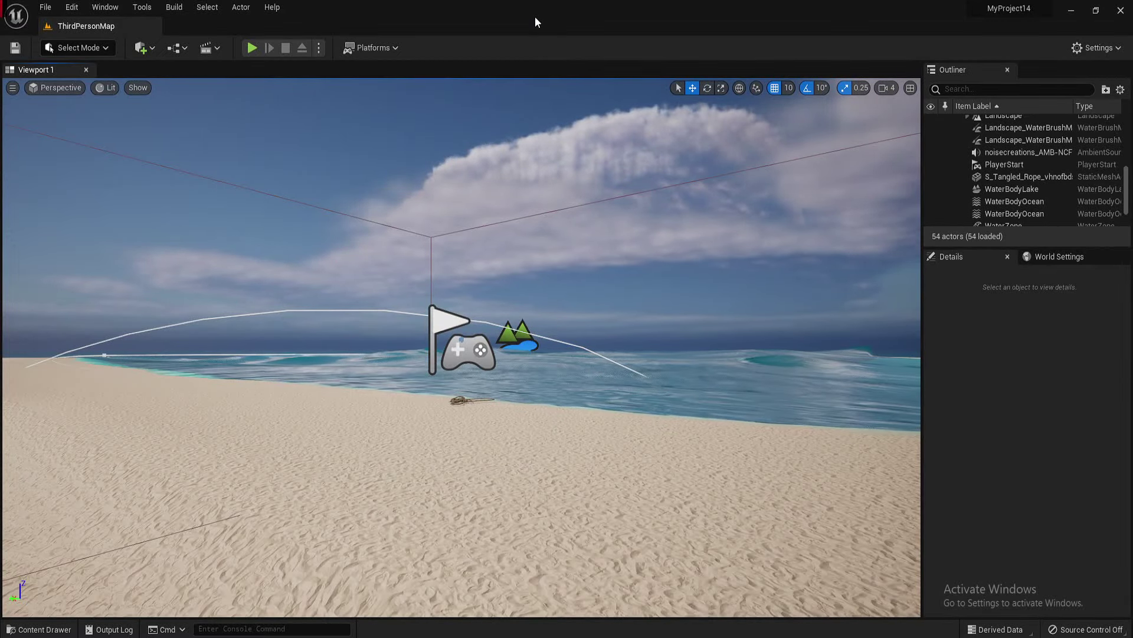
Play-test the beach level, running and jumping the character across the sand to the water's edge.
right_click_drag(527, 219, 554, 219)
key("s")
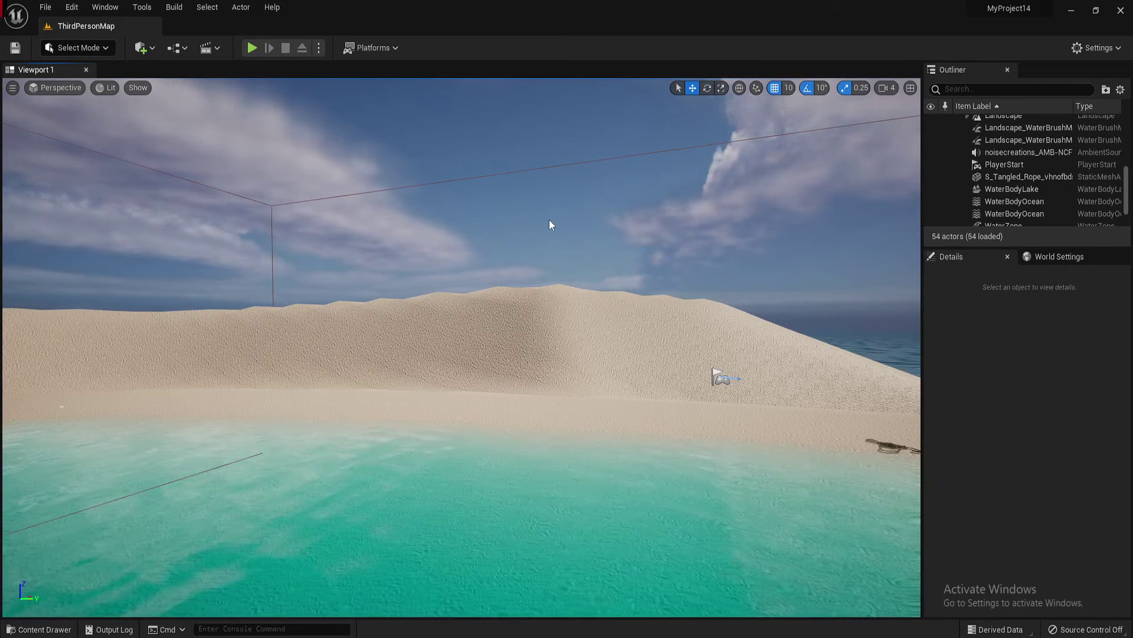
mouse_move(551, 270)
right_mouse_down()
mouse_move(513, 290)
mouse_move(473, 284)
mouse_move(590, 267)
mouse_move(552, 276)
right_mouse_up()
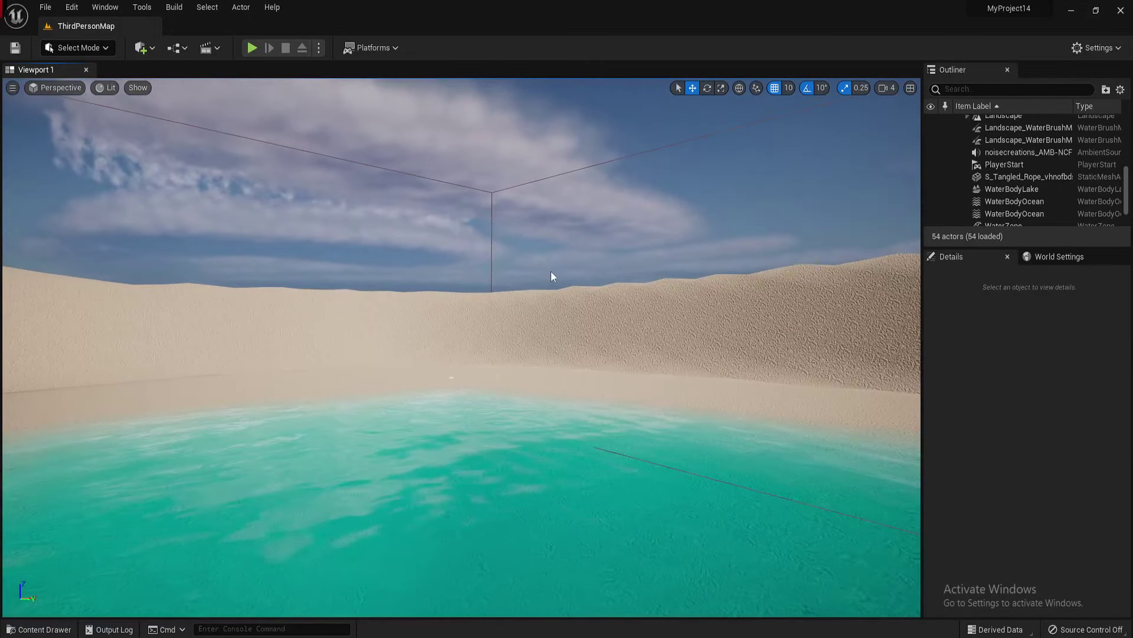
left_click(251, 49)
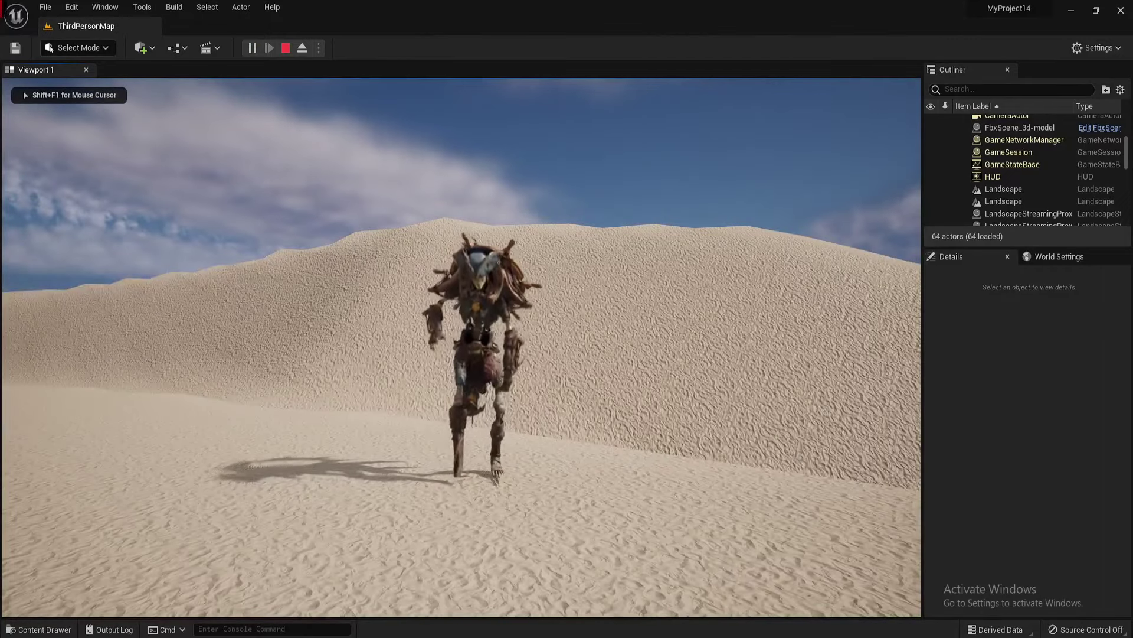
key("w")
key("space")
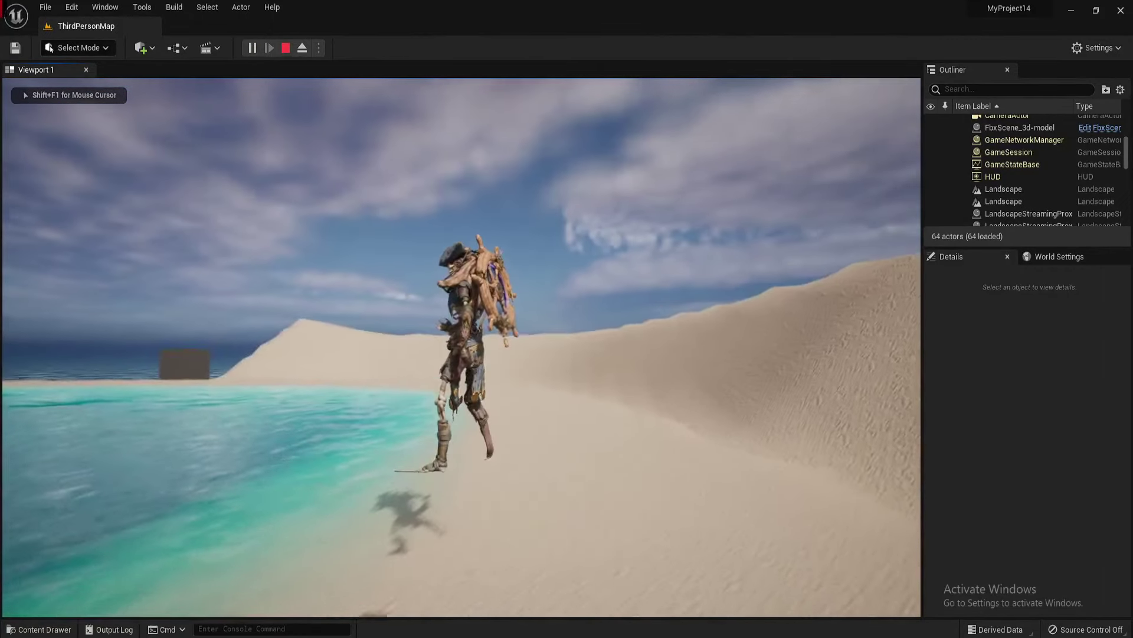
key("w")
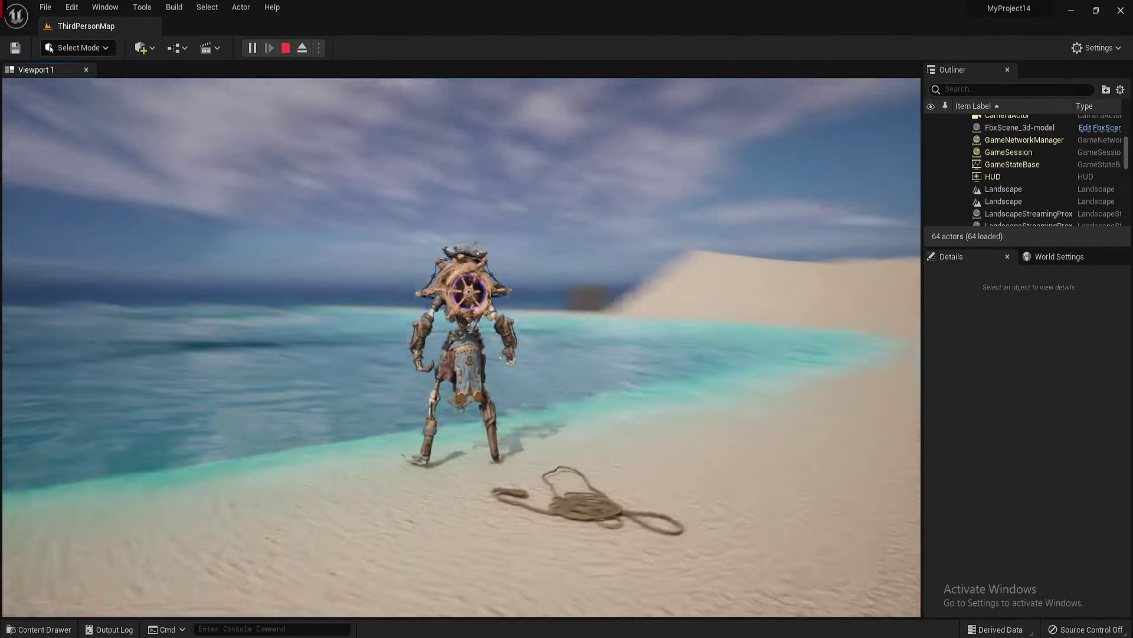
key("w")
key("space")
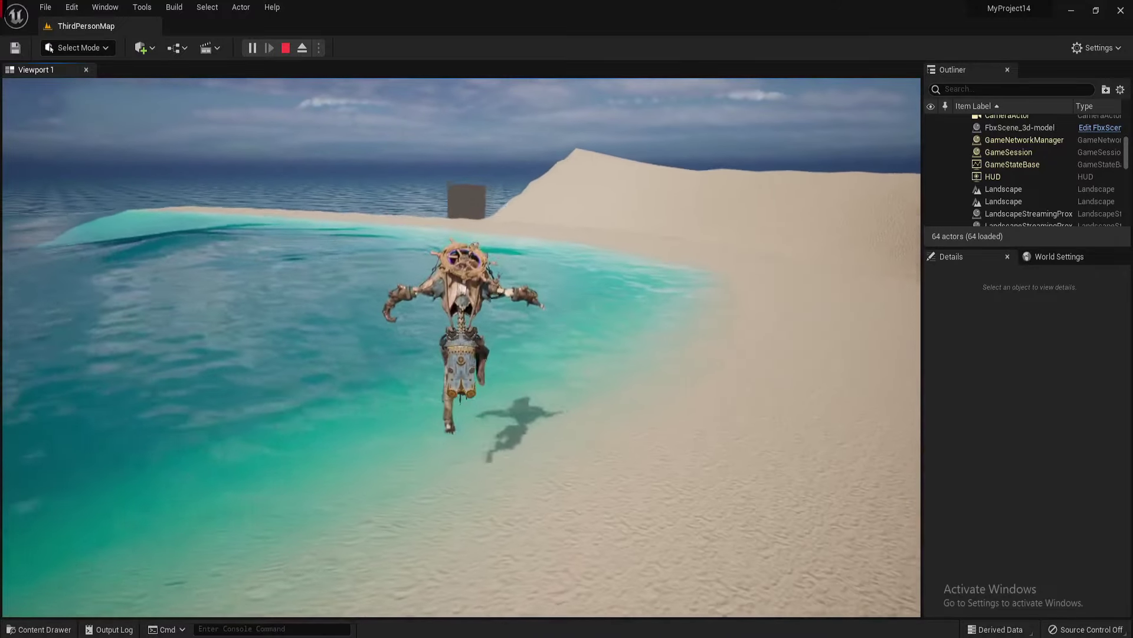
key("w")
key("space")
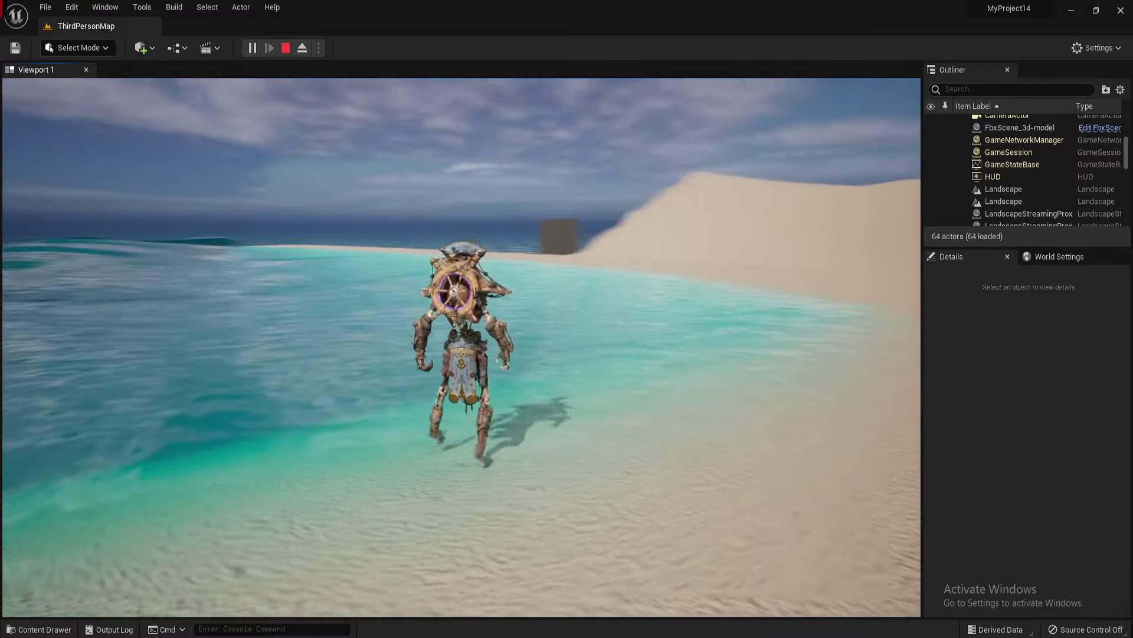
Walk the character around in the shallow turquoise water facing the dunes, and end the play session.
key("w")
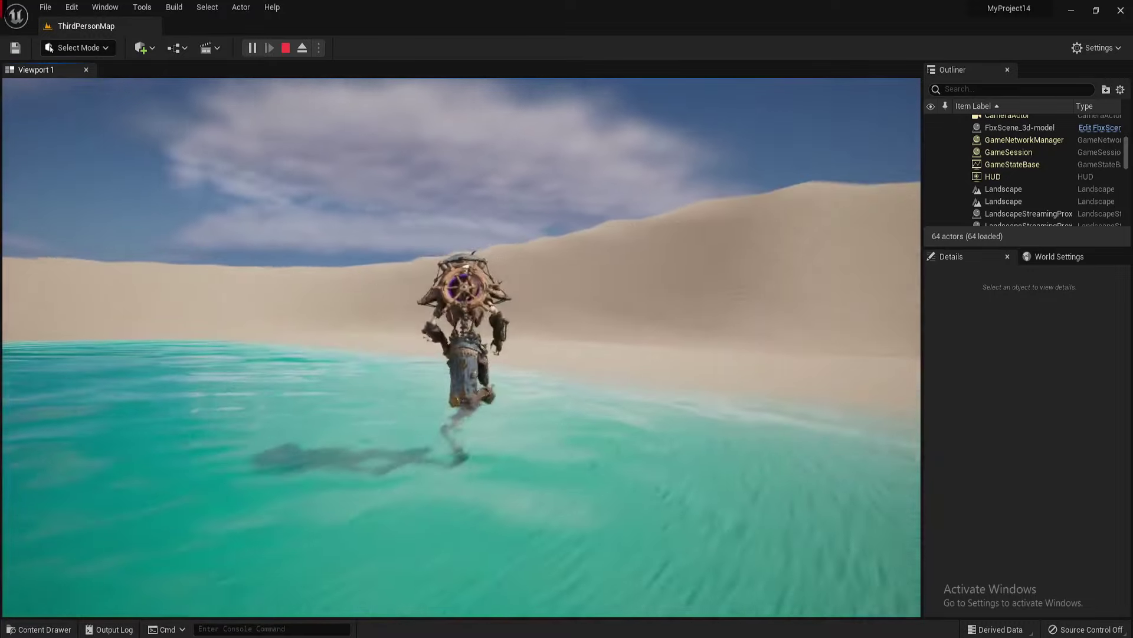
key("w")
key("s")
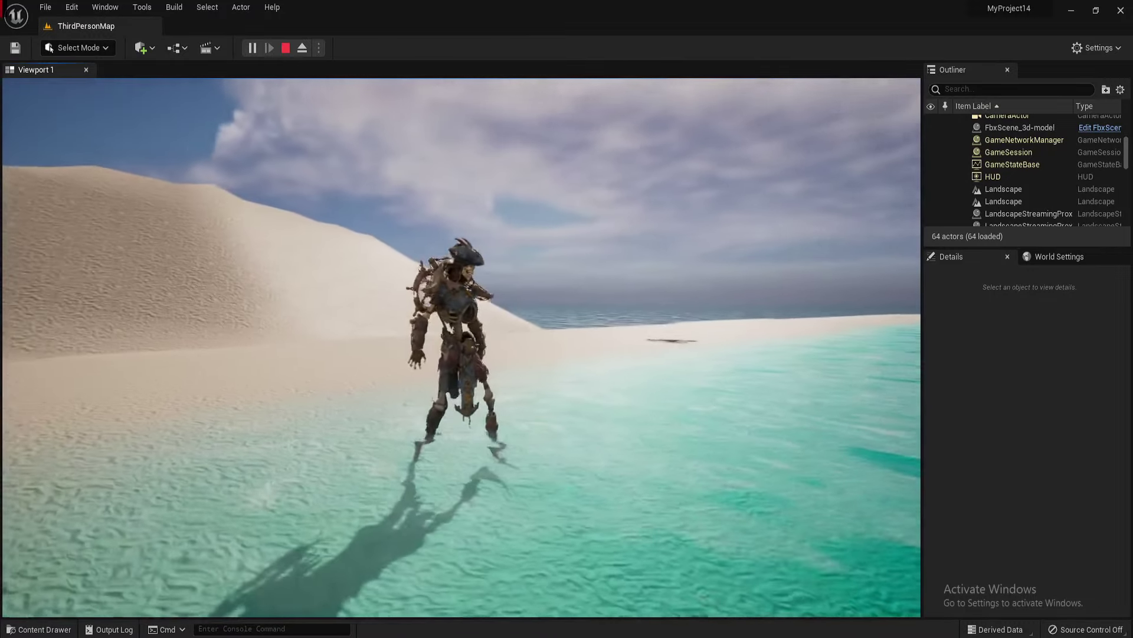
key("w")
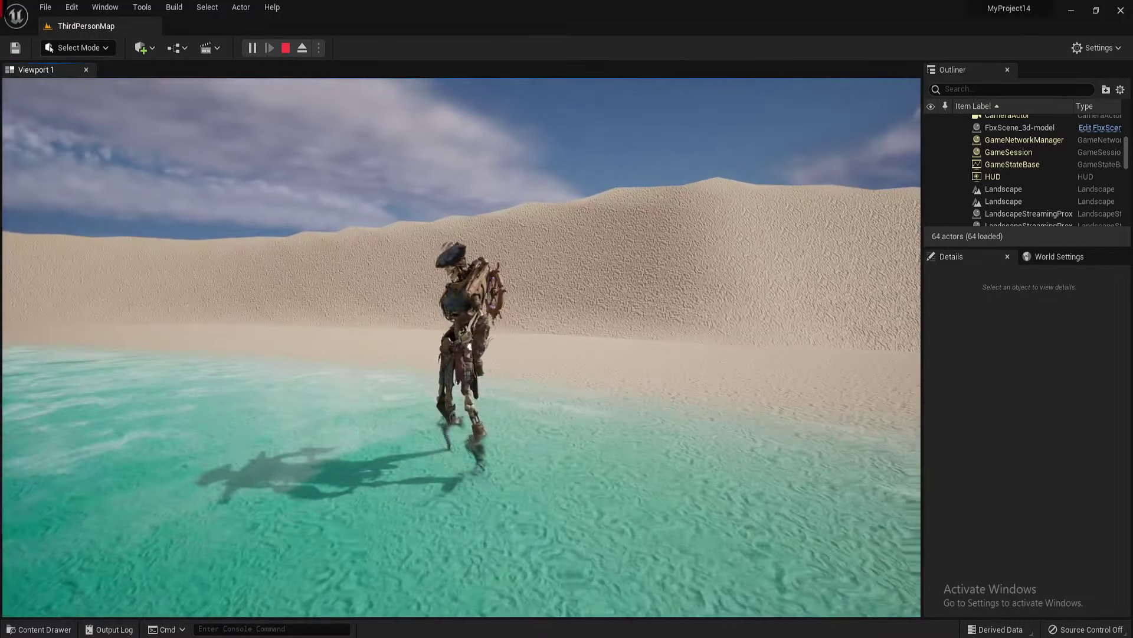
key("d")
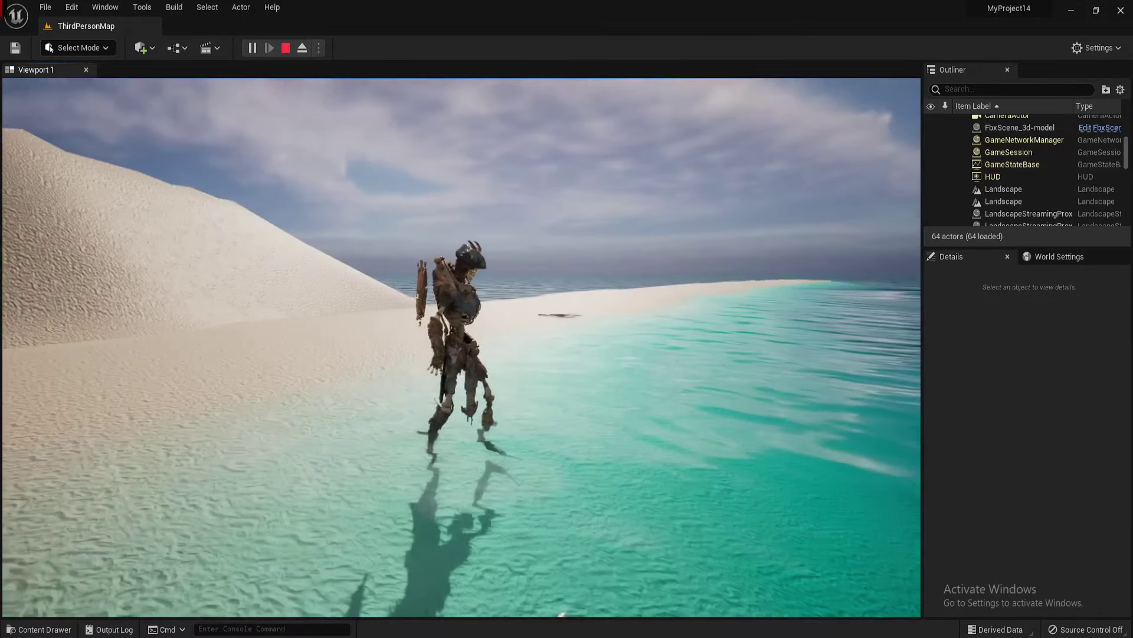
key("s")
key("w")
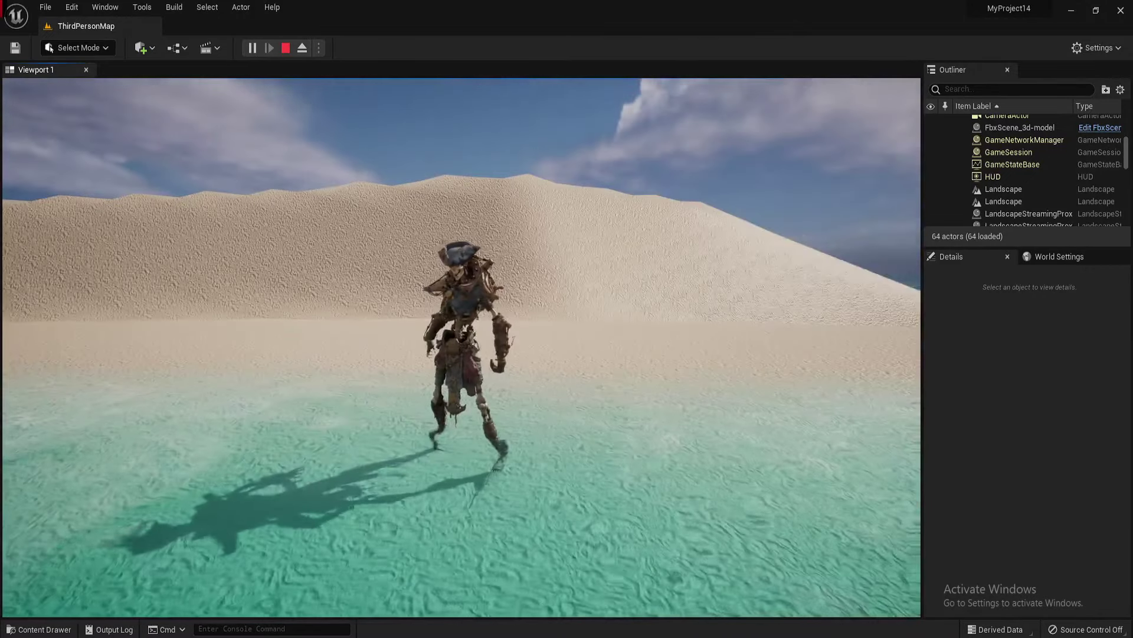
key("Escape")
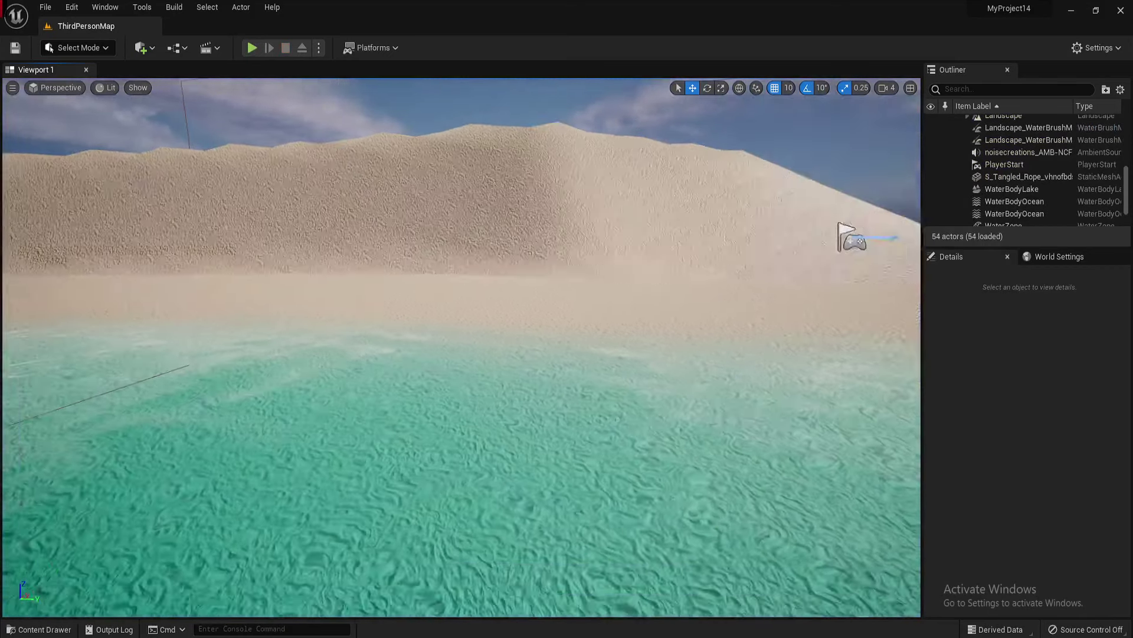
Switch the editor to Foliage mode, look through the available plant types, and activate the Paint tool.
key("s")
mouse_move(462, 347)
right_mouse_down()
mouse_move(463, 377)
mouse_move(466, 354)
right_mouse_up()
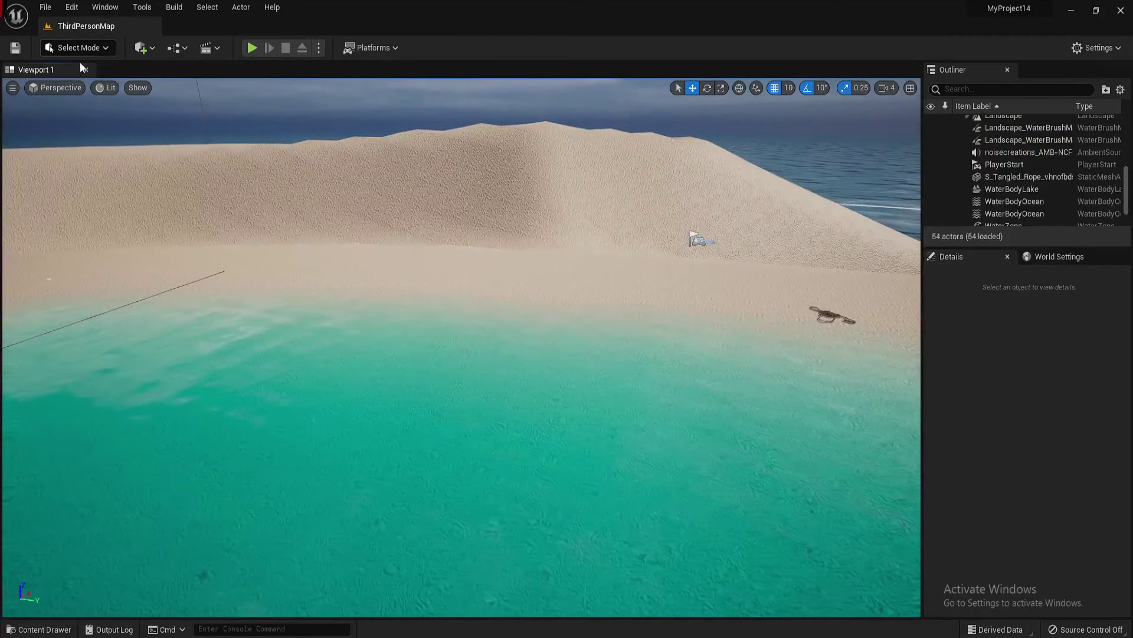
left_click(80, 46)
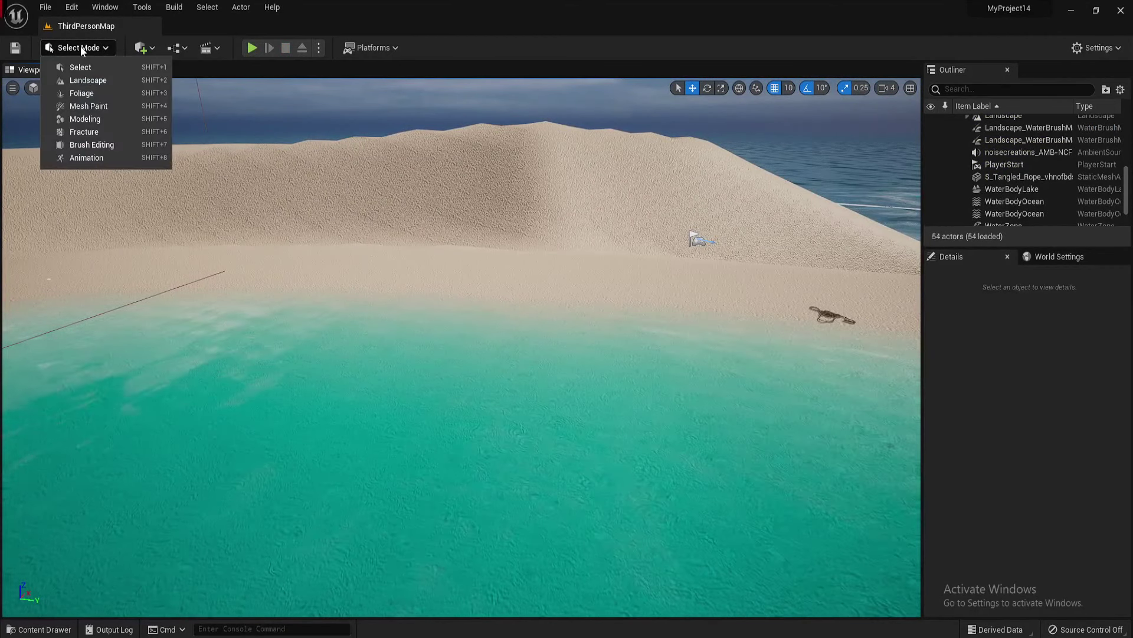
left_click(86, 94)
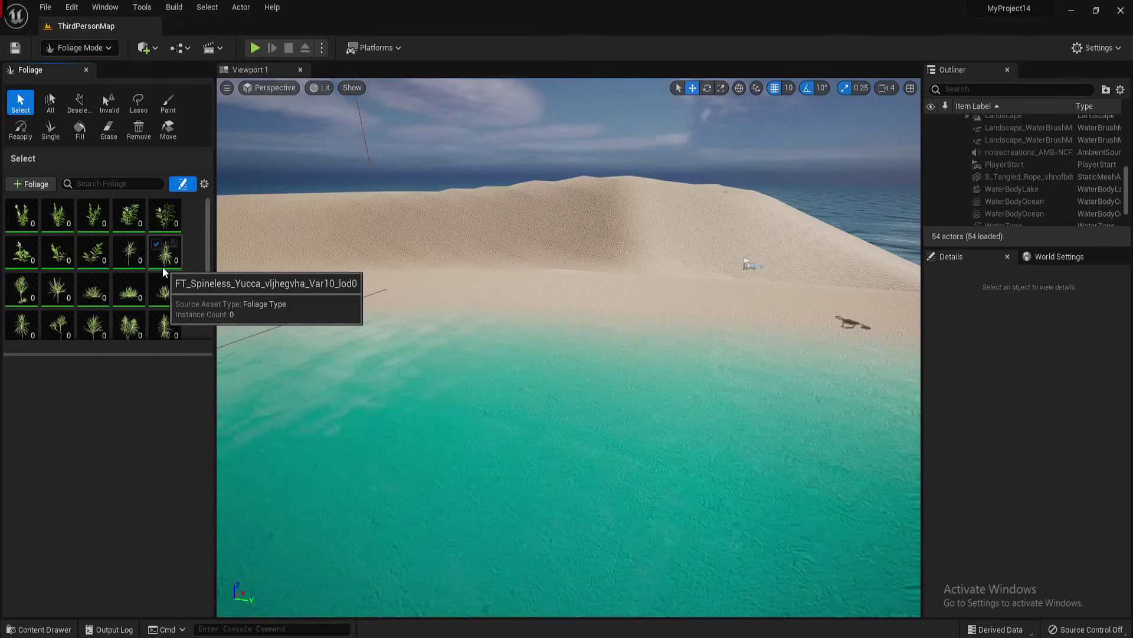
scroll(163, 268, "down", 5)
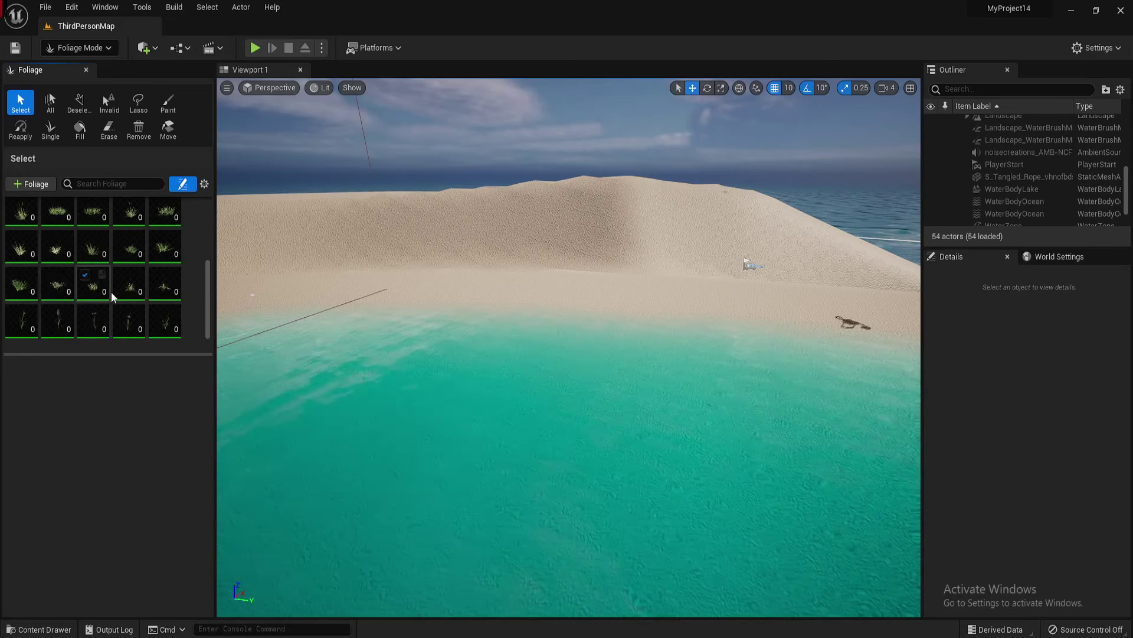
scroll(111, 292, "up", 3)
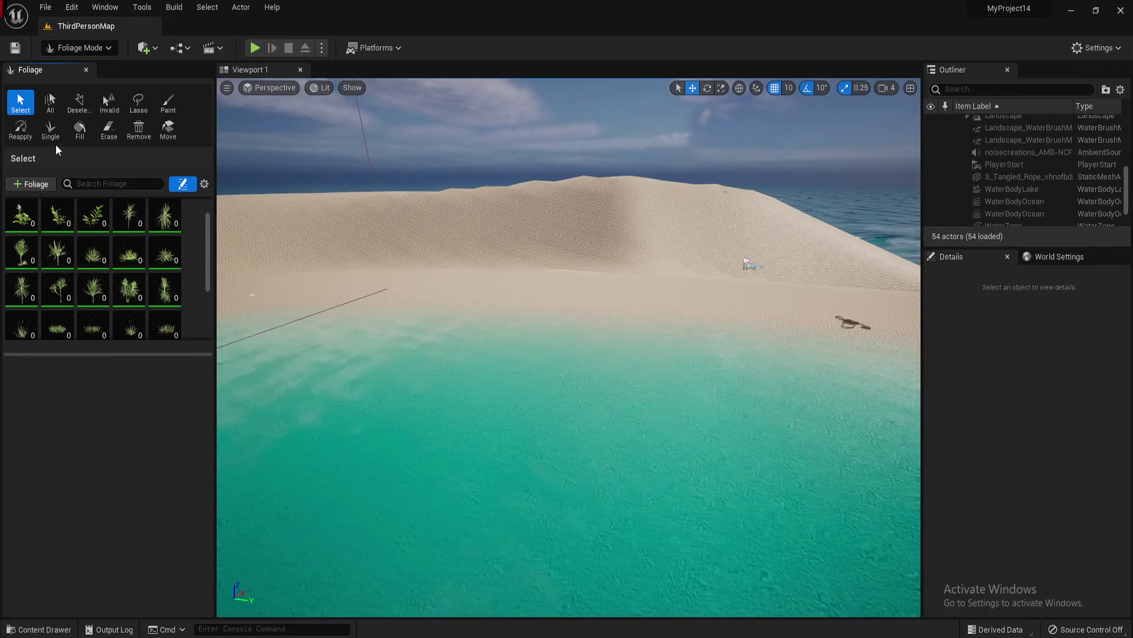
left_click(169, 109)
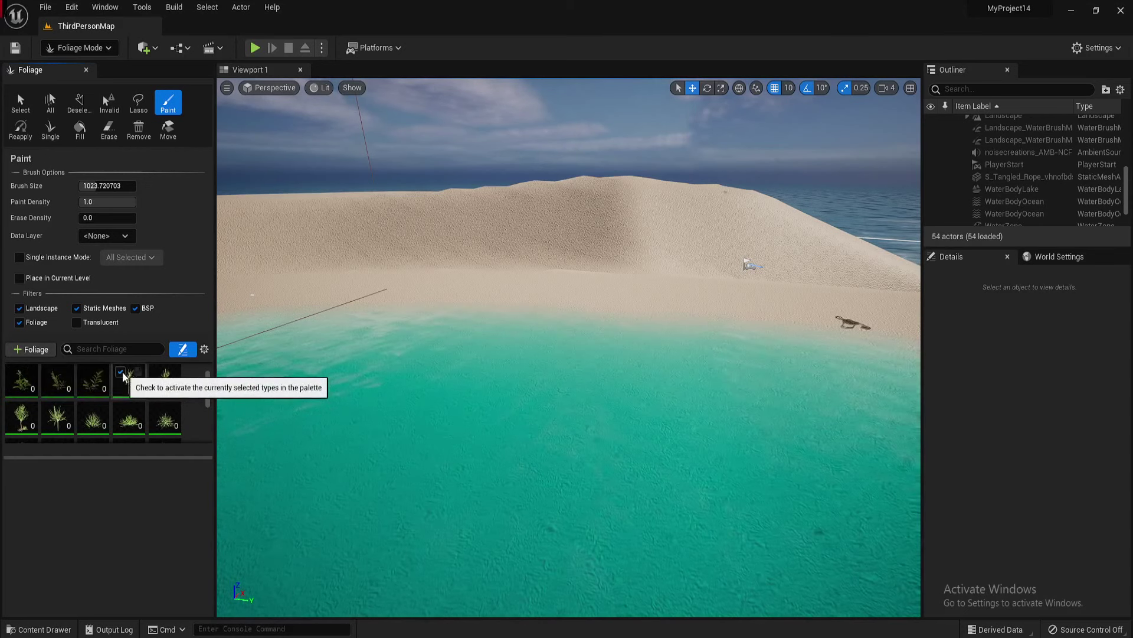
Set the foliage brush size to about 683 and paint density to 0.72, and paint a dense plant patch on the shore below the dune.
left_click(160, 377)
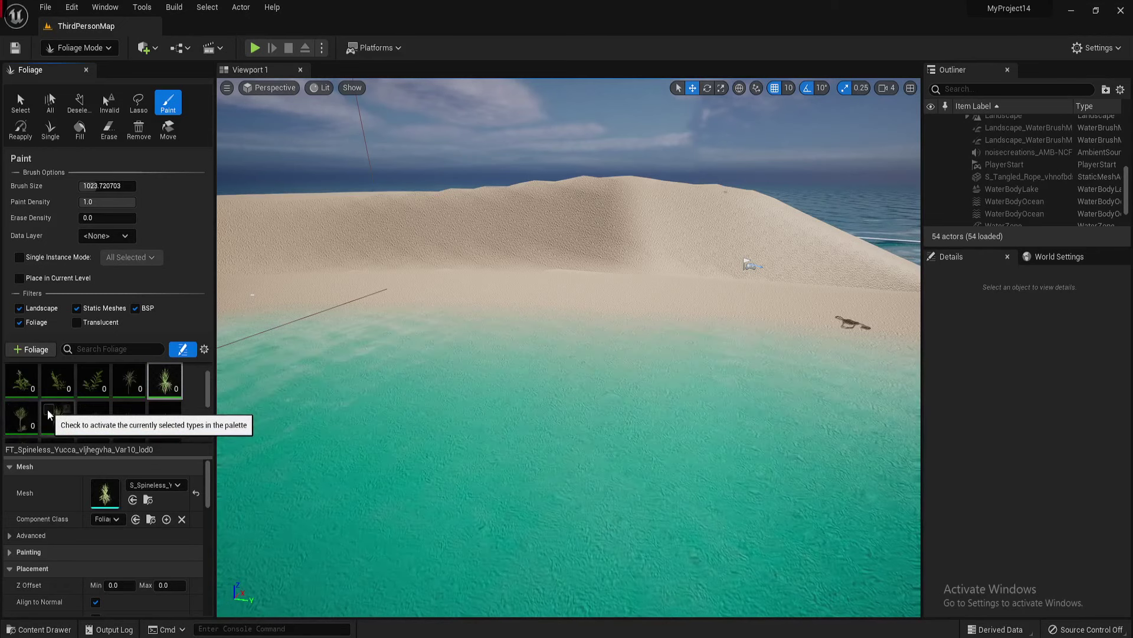
left_click(159, 420)
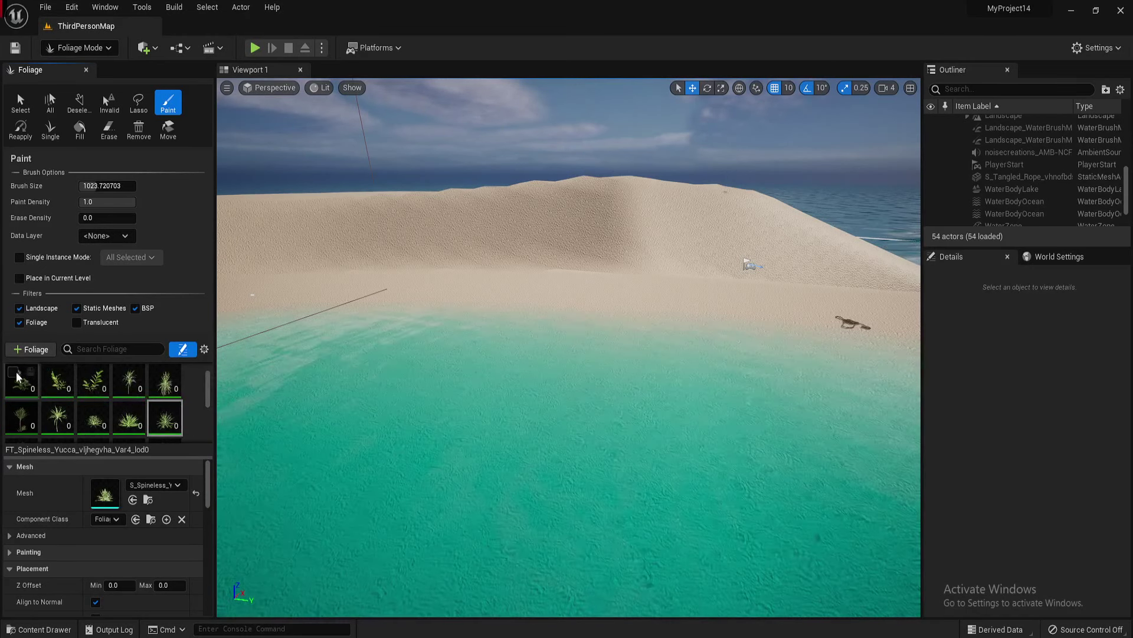
mouse_move(88, 186)
left_mouse_down()
mouse_move(148, 185)
mouse_move(95, 185)
mouse_move(94, 202)
left_mouse_up()
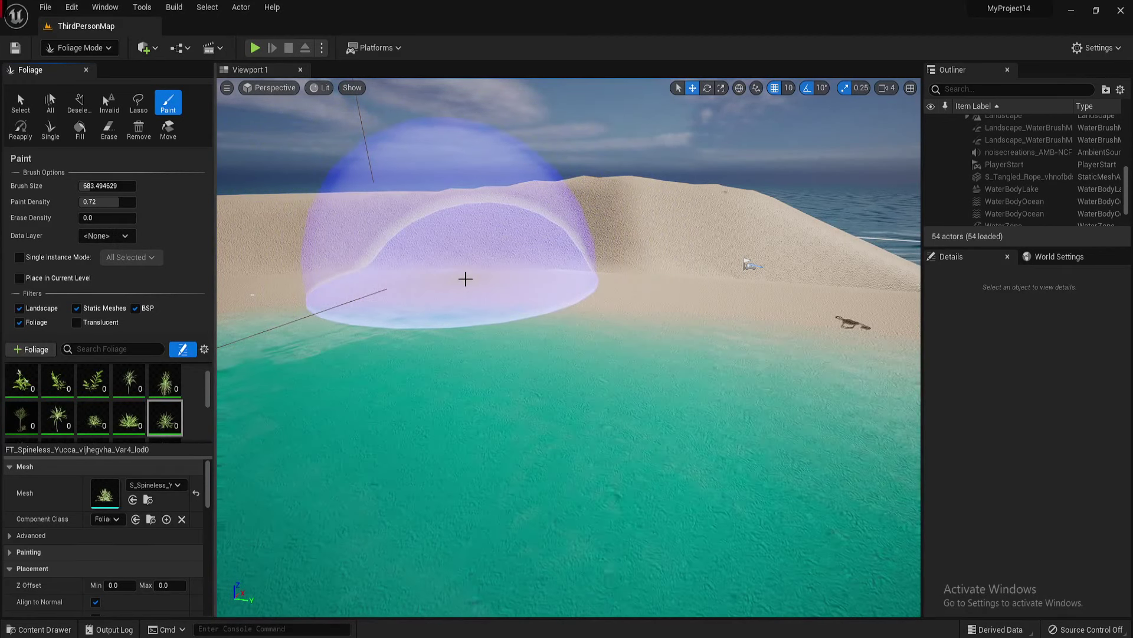
left_click(465, 278)
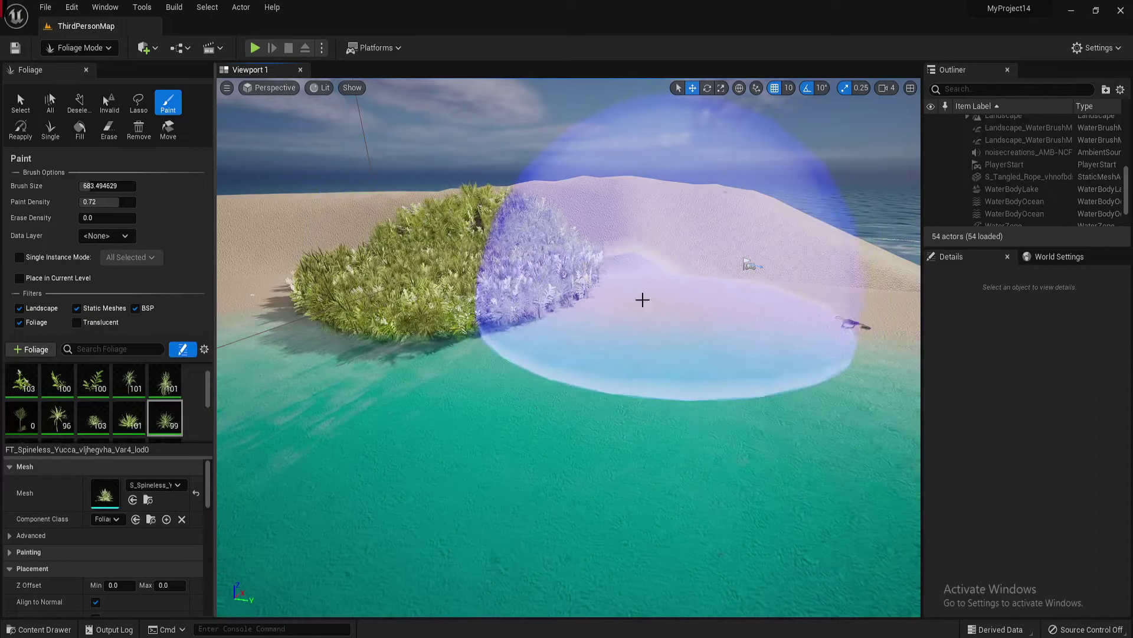
Play-test the level by running the character through the painted plants into the water, and end the session.
left_click(254, 47)
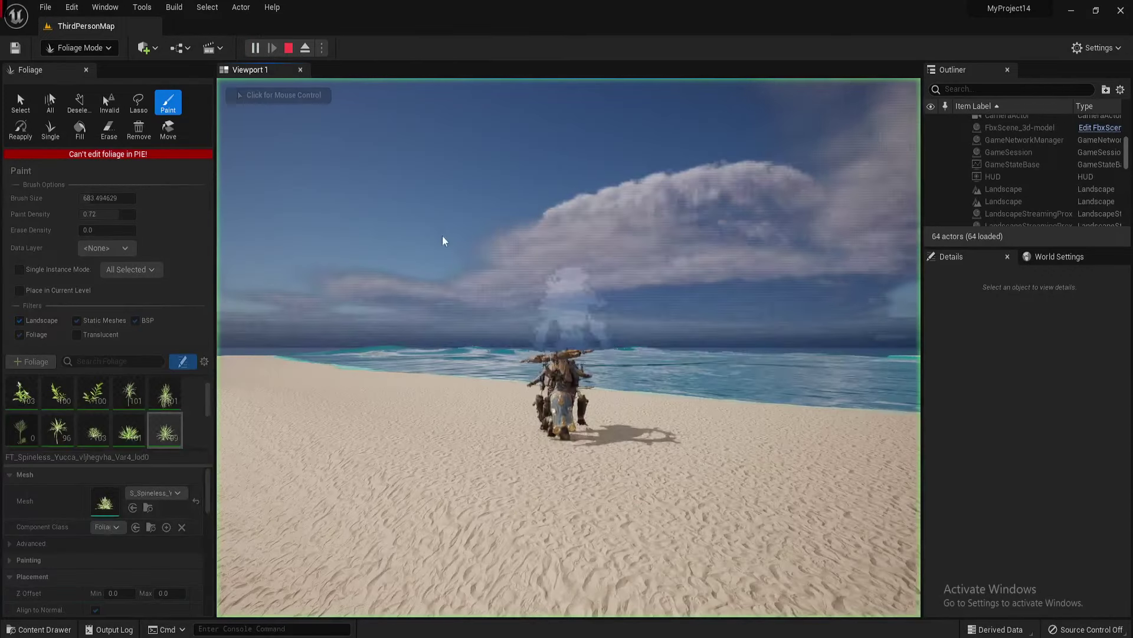
left_click(444, 241)
key("w")
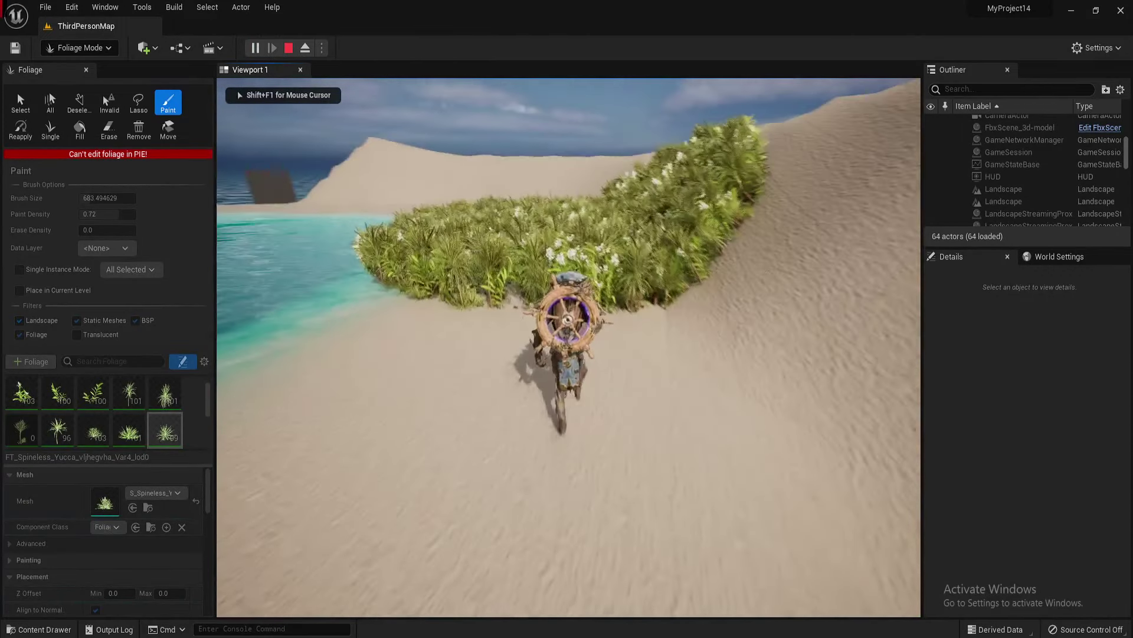
key("w")
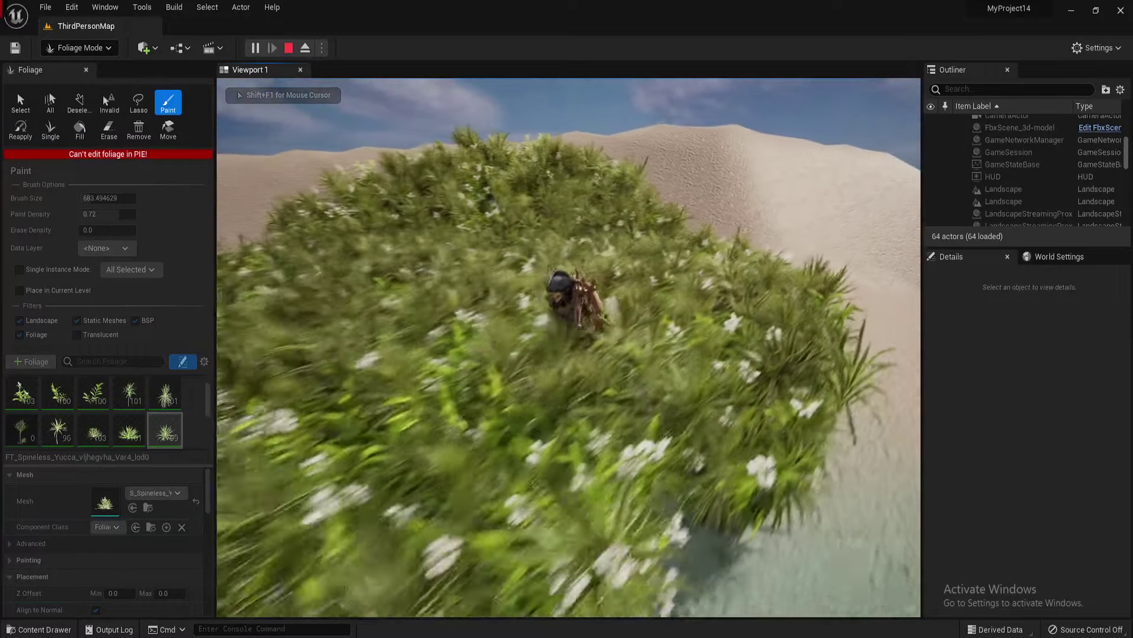
key("s")
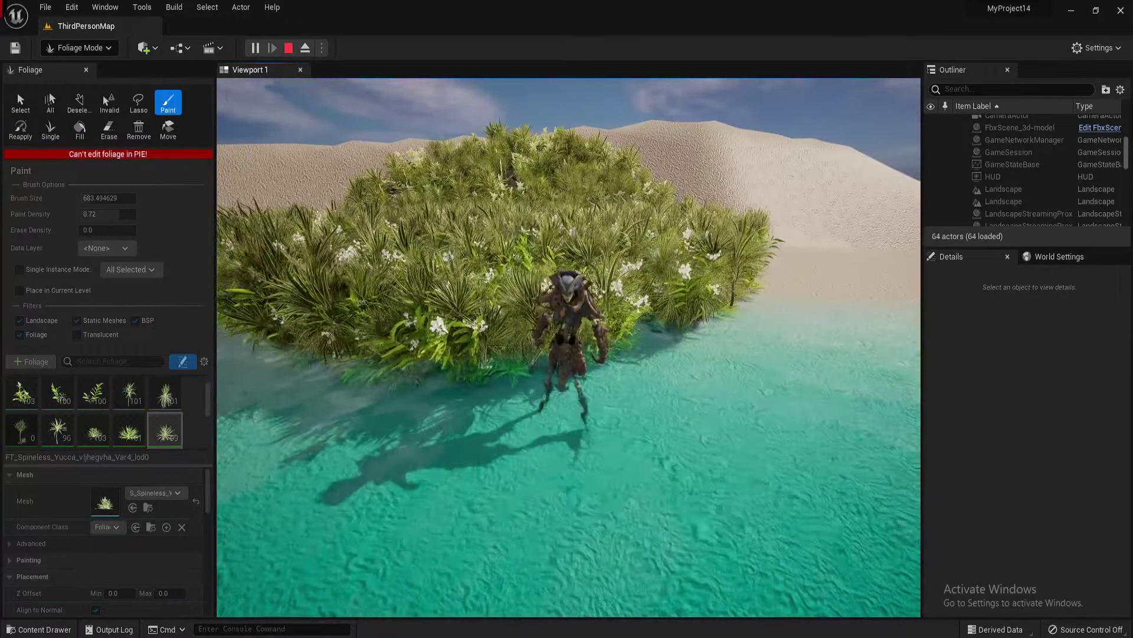
key("Escape")
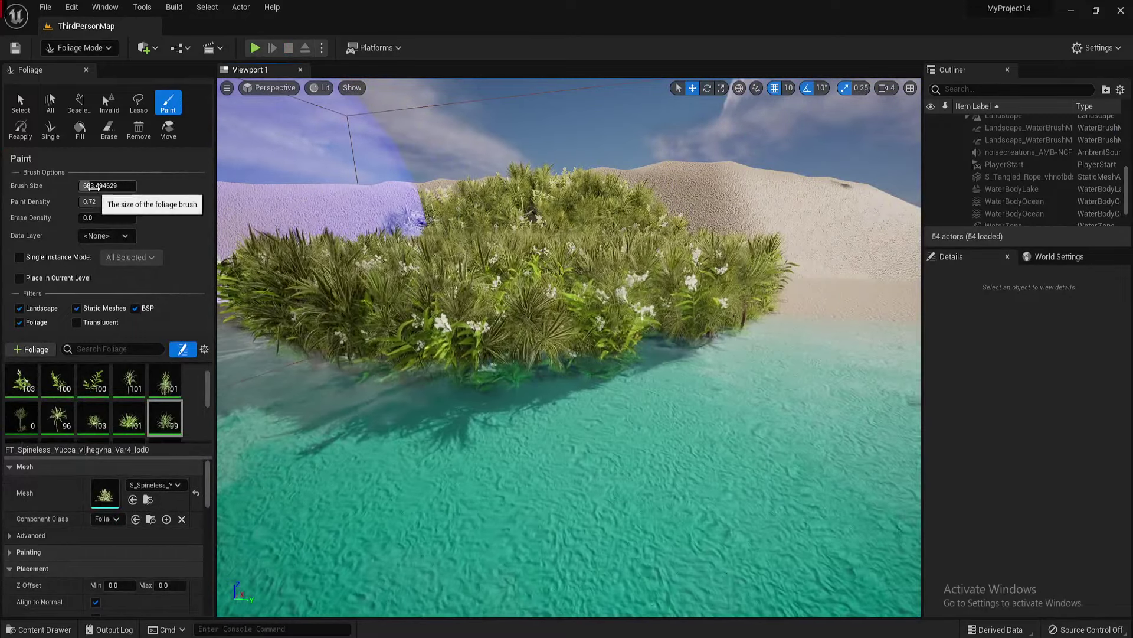
Set the foliage brush size to about 432 and paint density to 0.27, and paint a patch beside the dense plants.
mouse_move(94, 188)
left_mouse_down()
mouse_move(78, 188)
mouse_move(106, 201)
mouse_move(90, 201)
left_mouse_up()
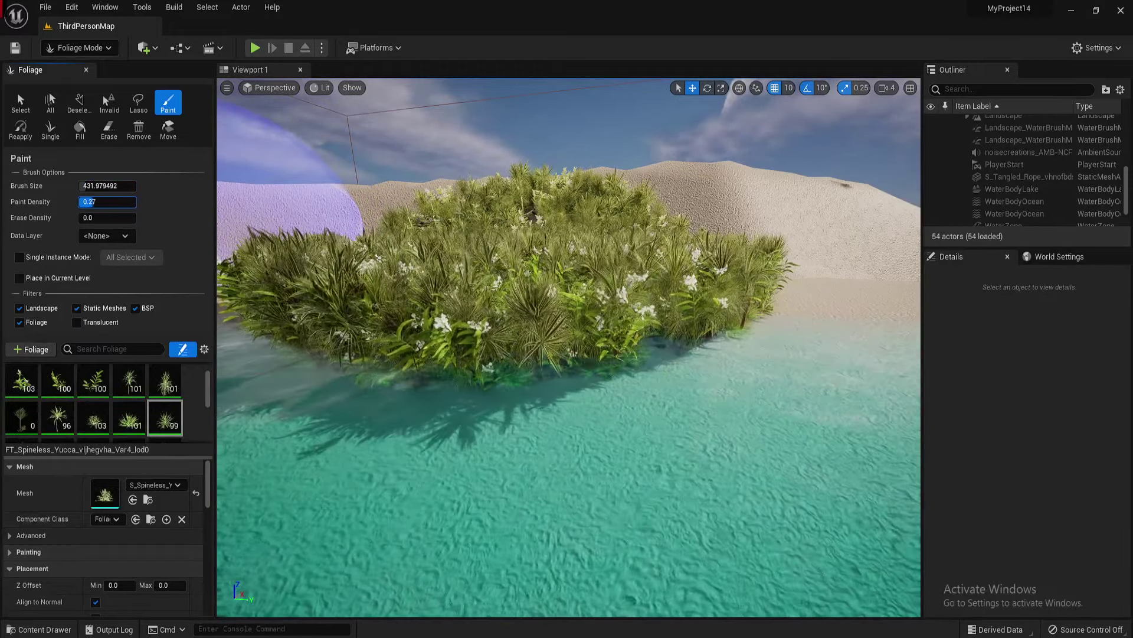
mouse_move(460, 267)
right_mouse_down()
mouse_move(463, 298)
mouse_move(522, 308)
right_mouse_up()
key("s")
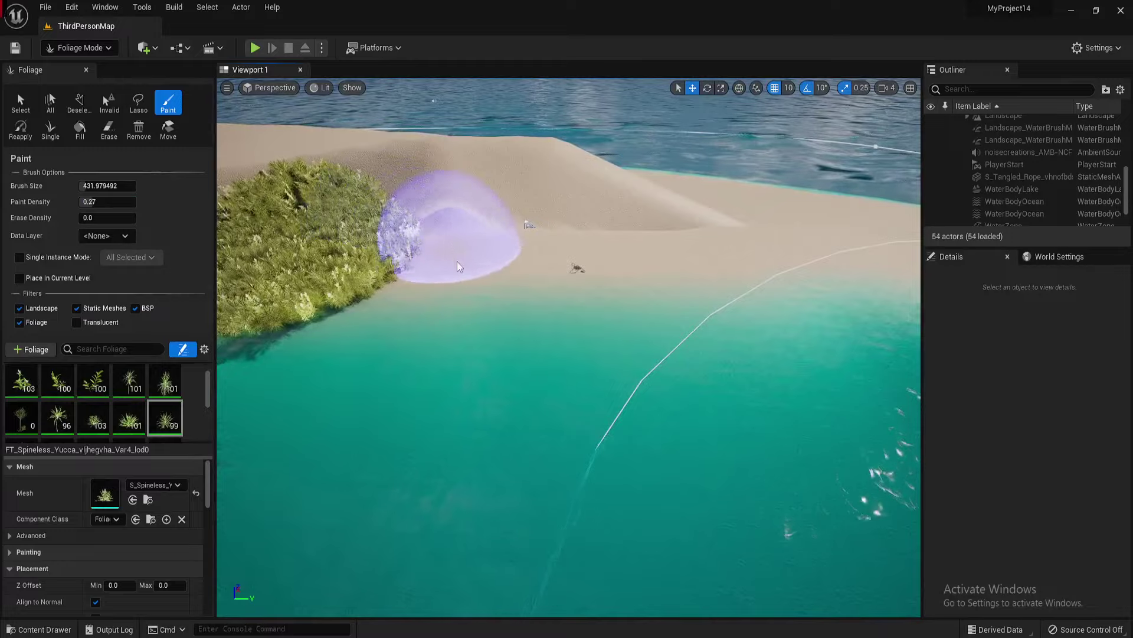
left_click(463, 266)
Lower the paint density further and paint a thinner plant patch farther along the shore.
mouse_move(466, 266)
right_mouse_down()
mouse_move(451, 213)
mouse_move(464, 295)
mouse_move(409, 248)
mouse_move(418, 275)
right_mouse_up()
key("w")
key("s")
key("d")
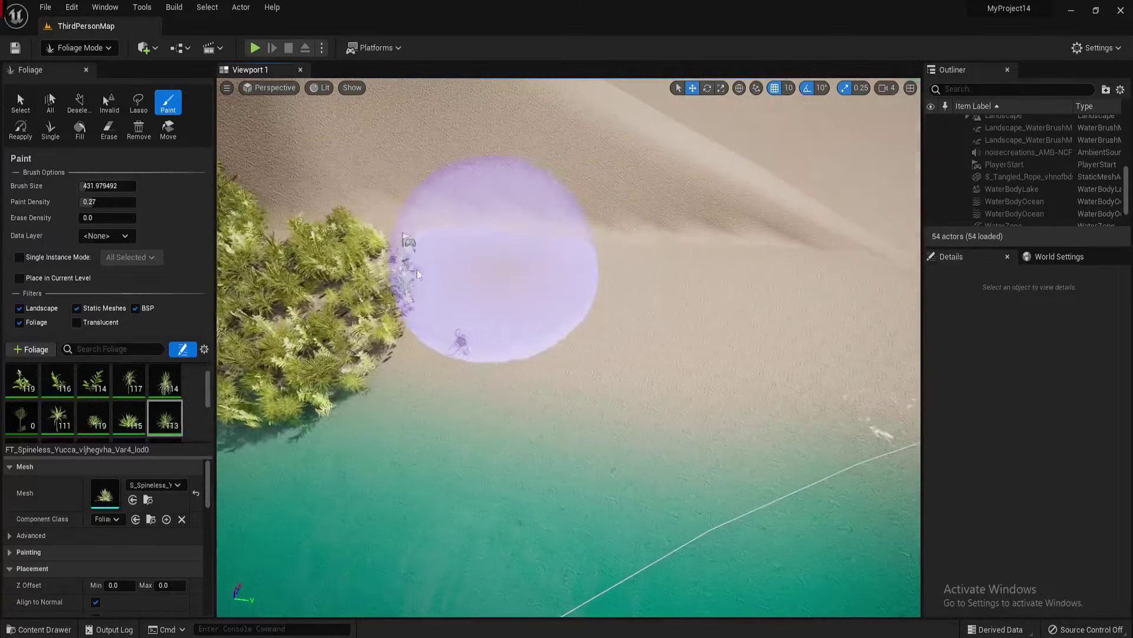
left_click_drag(106, 203, 82, 203)
left_click(564, 319)
Set the paint density to 0.01 and paint a very sparse plant patch on the bare sand beyond the thinner patch.
key("d")
right_click_drag(564, 319, 555, 316)
left_click_drag(99, 202, 84, 202)
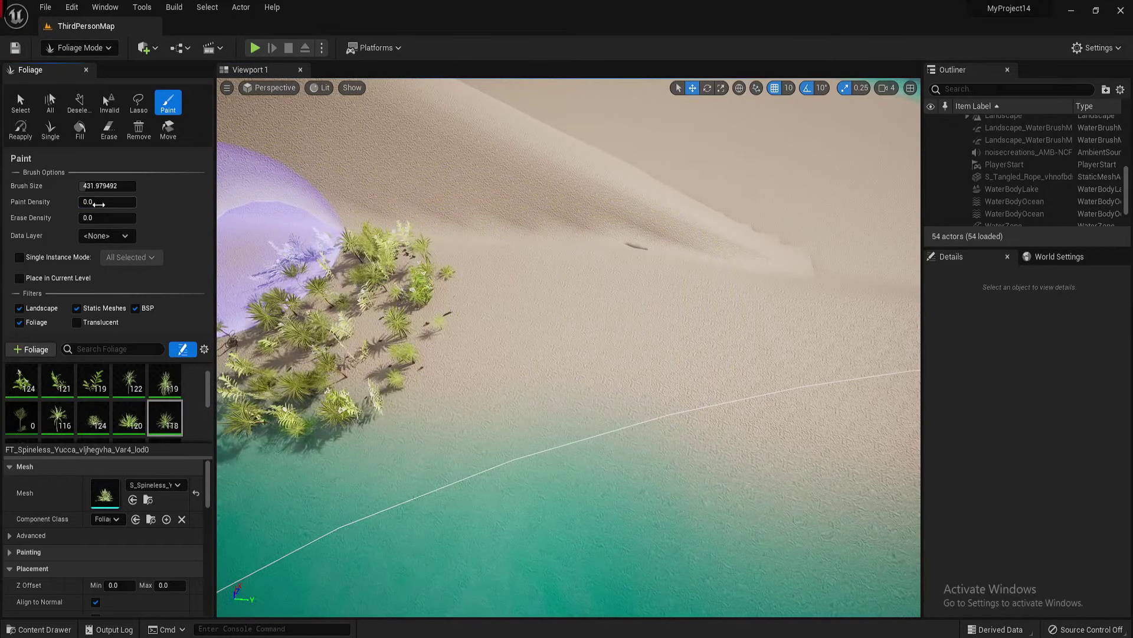
left_click_drag(97, 203, 102, 203)
left_click(611, 336)
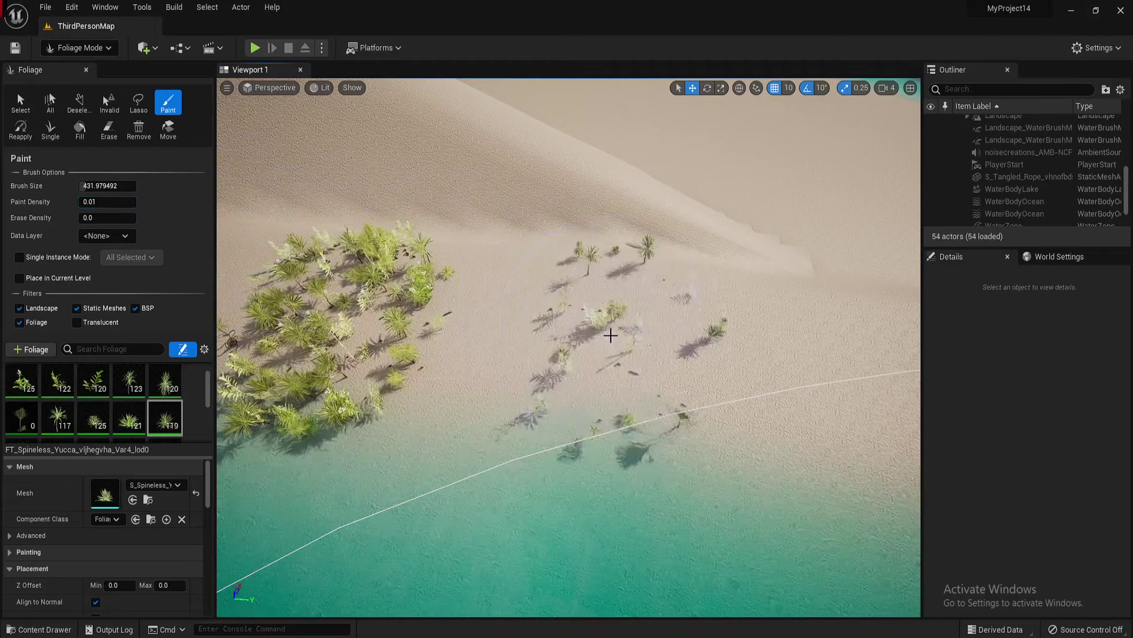
mouse_move(611, 335)
right_mouse_down()
mouse_move(608, 316)
mouse_move(555, 295)
mouse_move(617, 296)
right_mouse_up()
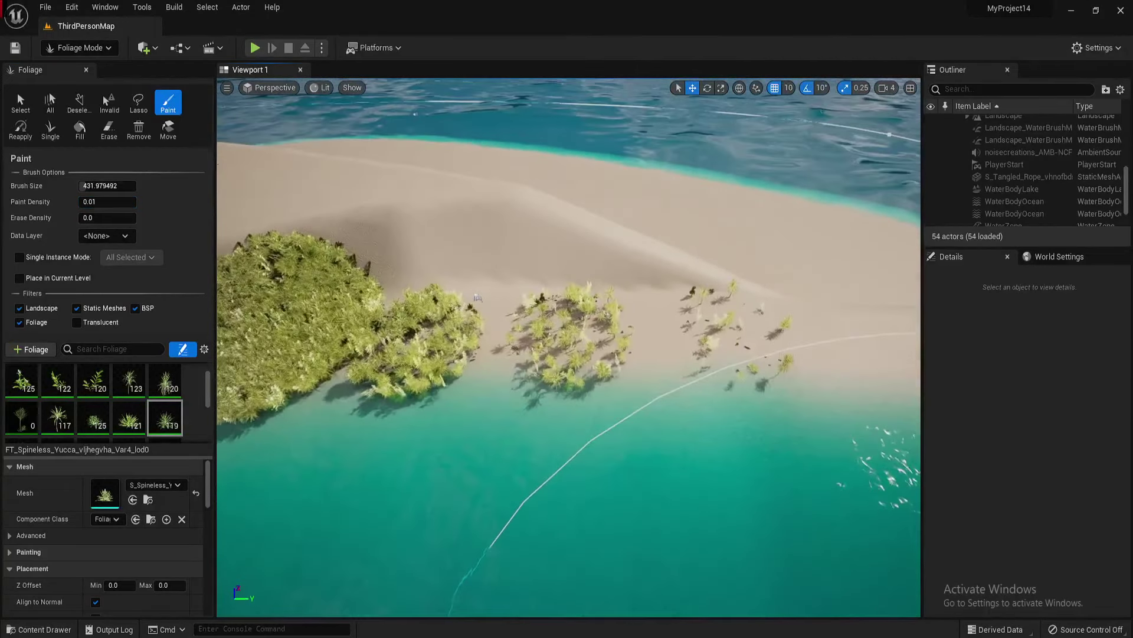
right_click_drag(723, 339, 718, 340)
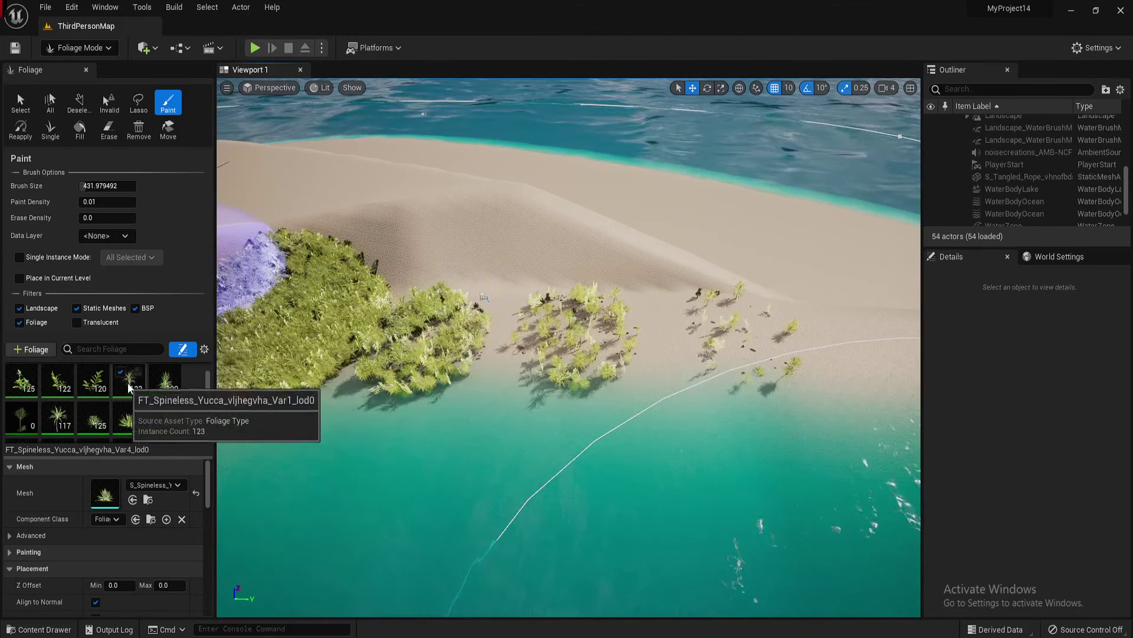
Select all foliage types in the palette, deactivate them, and activate only the low Wild_Grass types for painting.
scroll(137, 397, "down", 4)
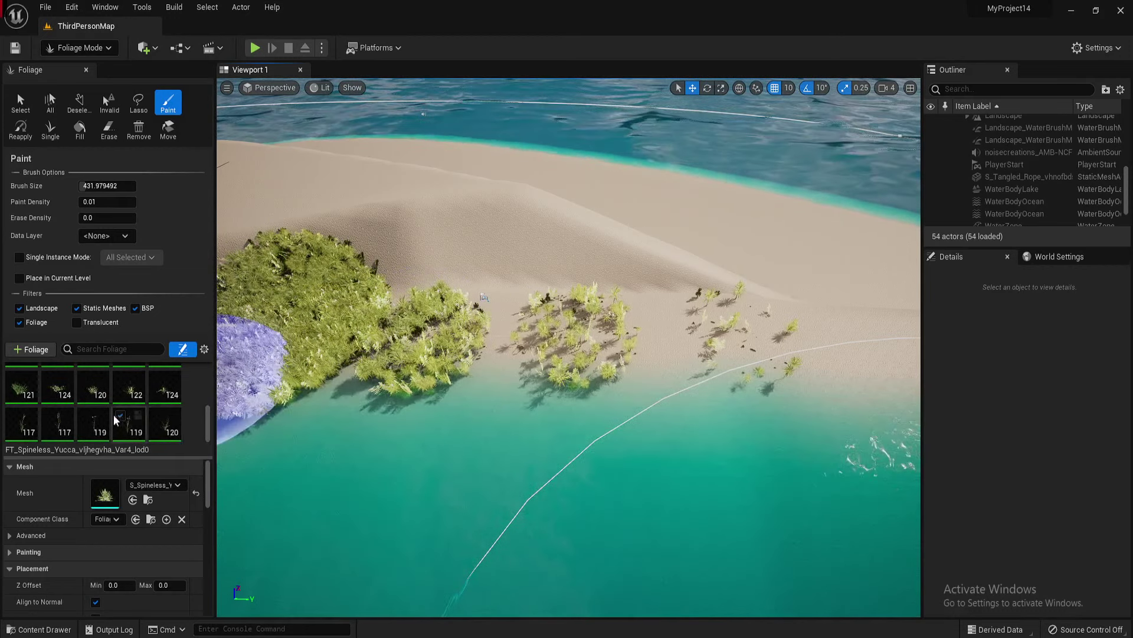
scroll(112, 422, "up", 1)
scroll(121, 402, "up", 2)
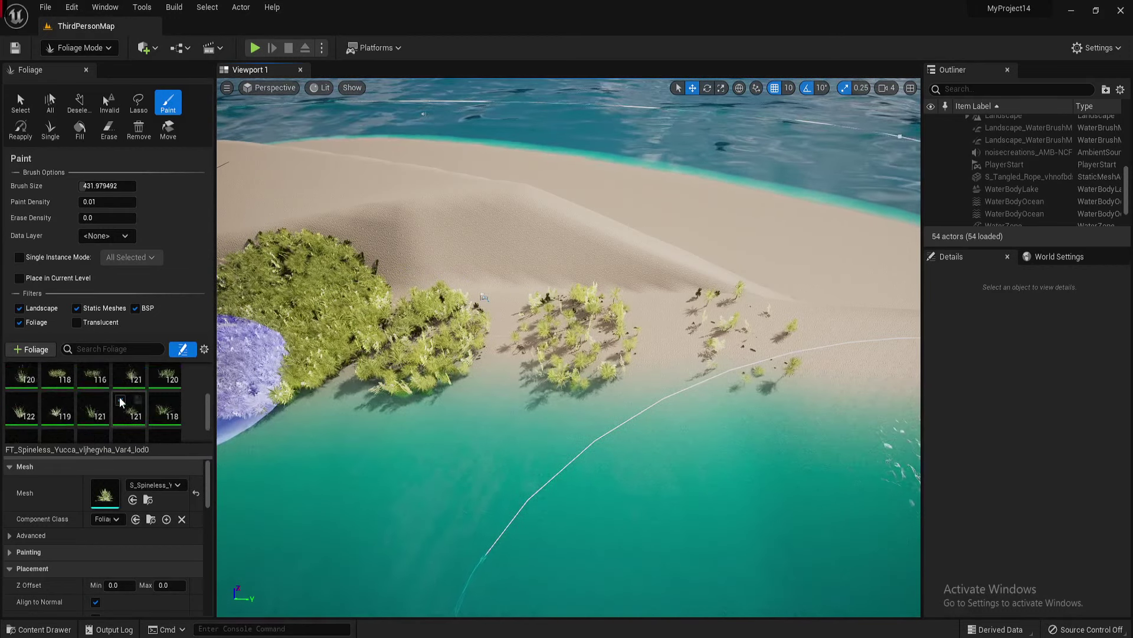
left_click(189, 401)
key("ctrl+a")
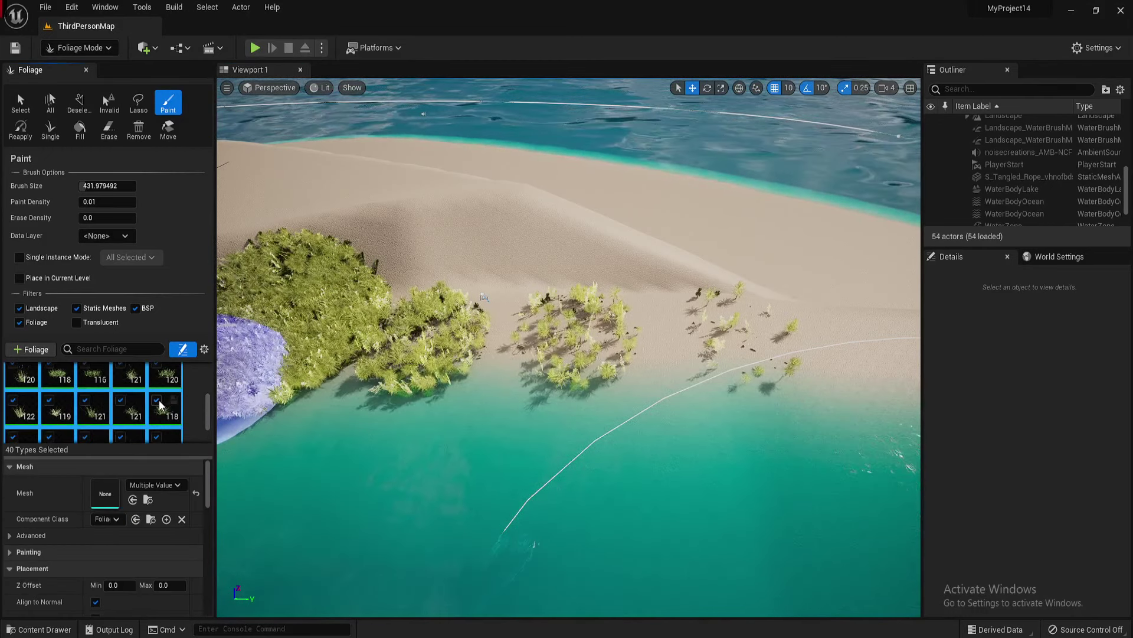
key("w")
mouse_move(478, 302)
right_mouse_down()
mouse_move(485, 319)
mouse_move(478, 302)
right_mouse_up()
scroll(134, 399, "down", 2)
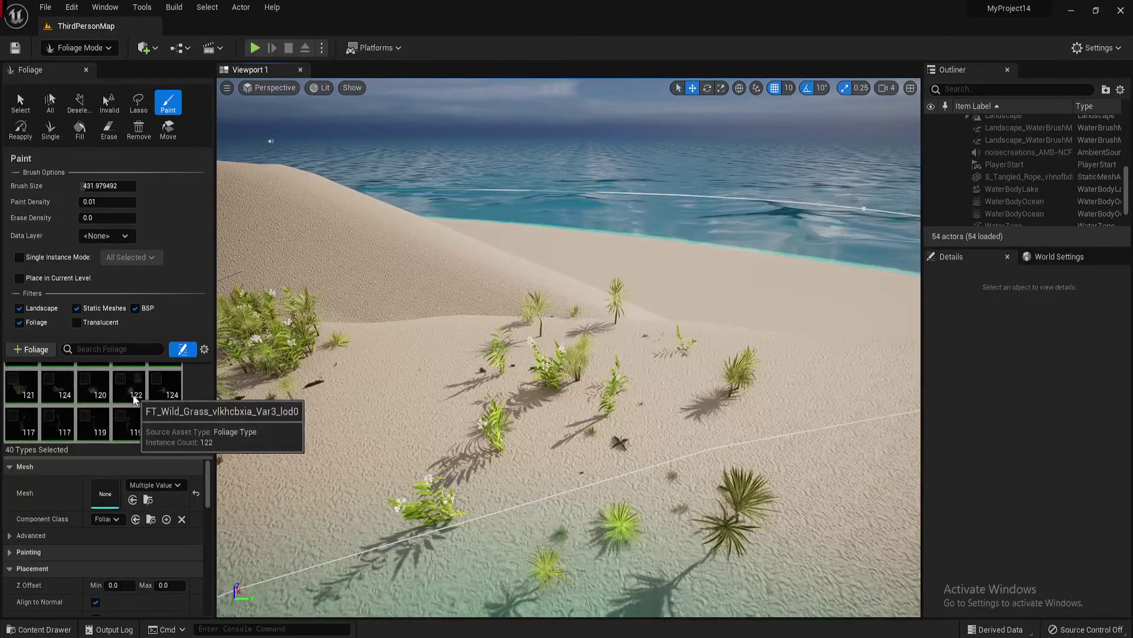
scroll(134, 400, "up", 2)
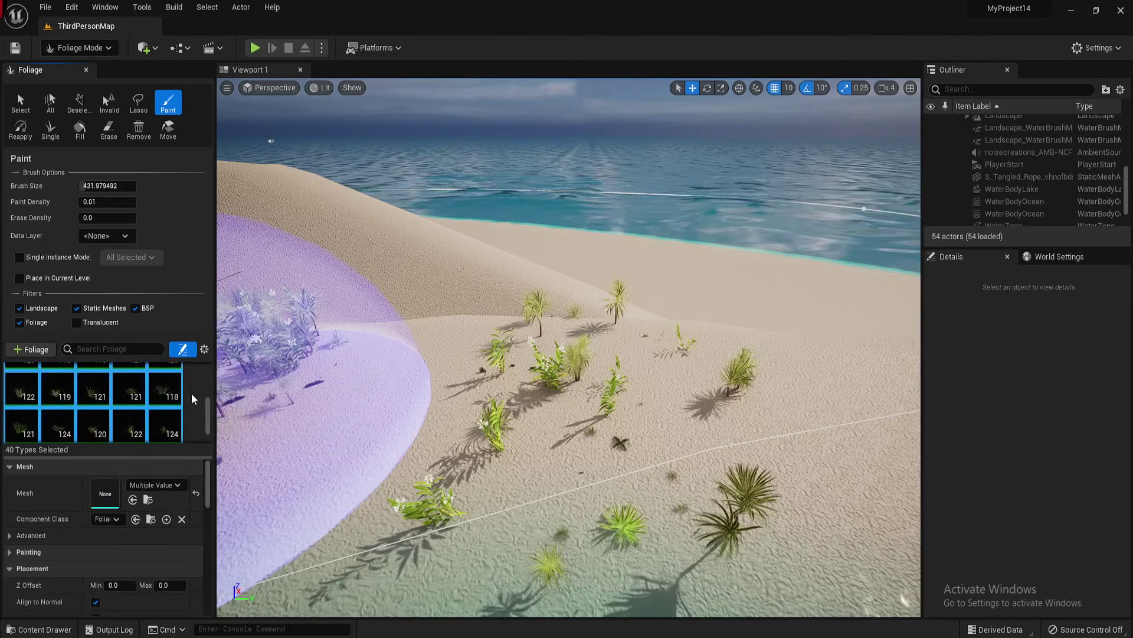
left_click(164, 390)
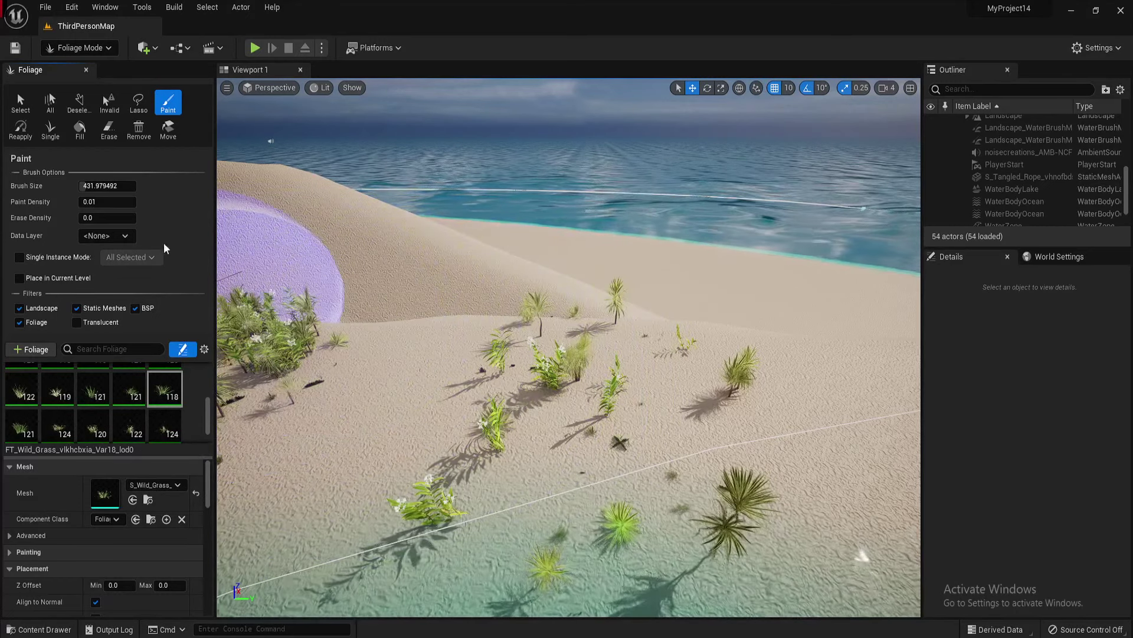
Reduce the foliage brush size to about 167, paint wild grass among the sparse plants, and paint over it with paint density 1.0.
left_click_drag(107, 186, 88, 185)
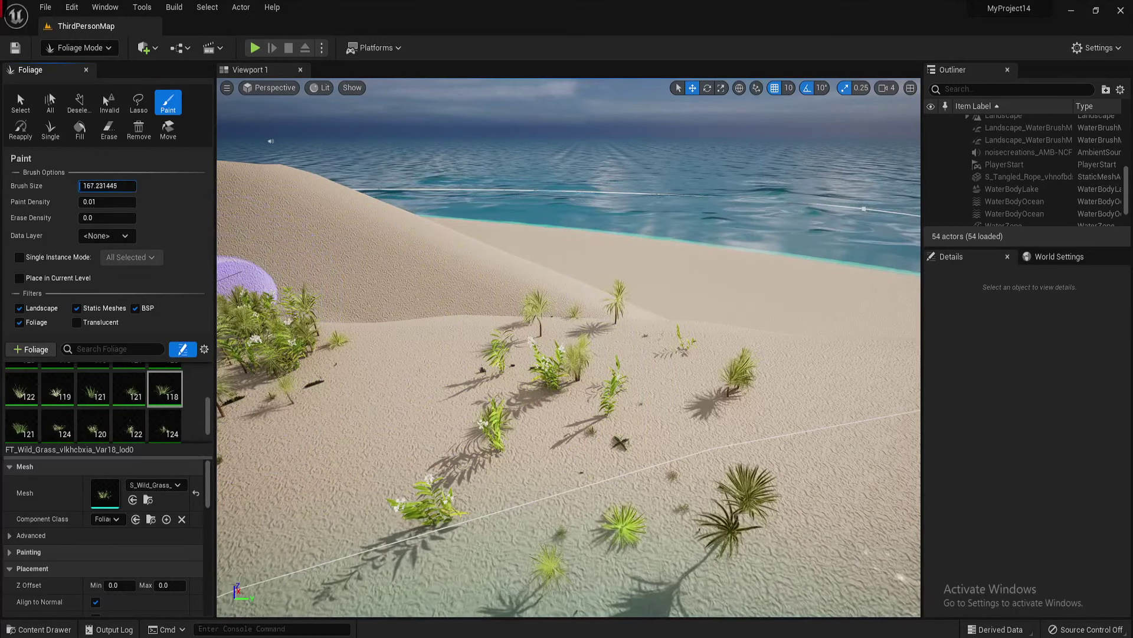
left_click(428, 418)
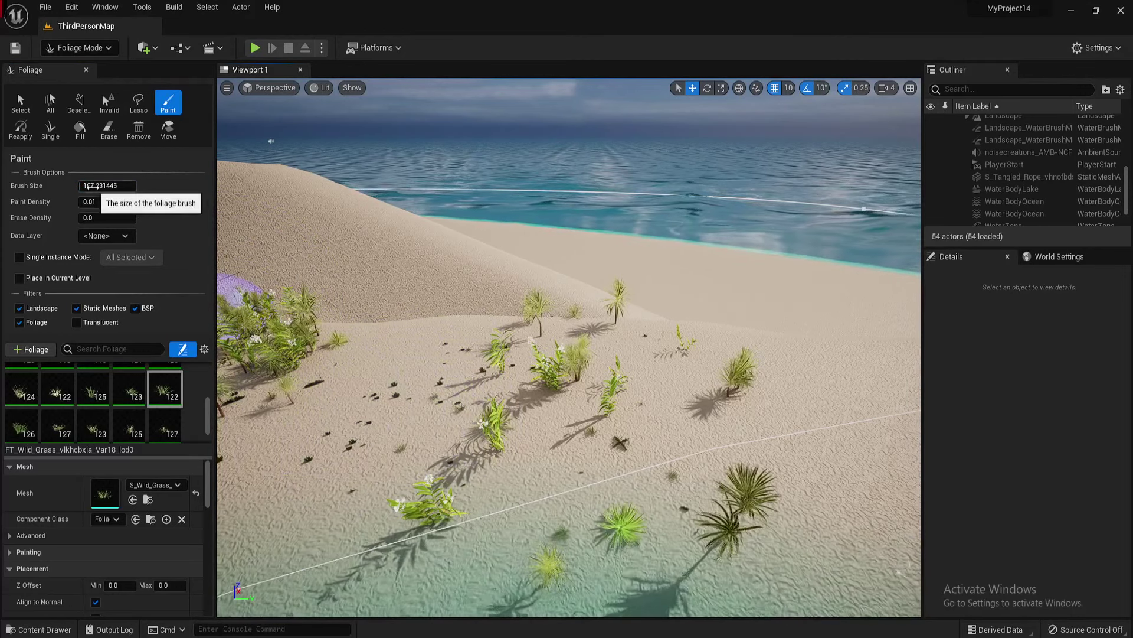
left_click_drag(90, 202, 137, 203)
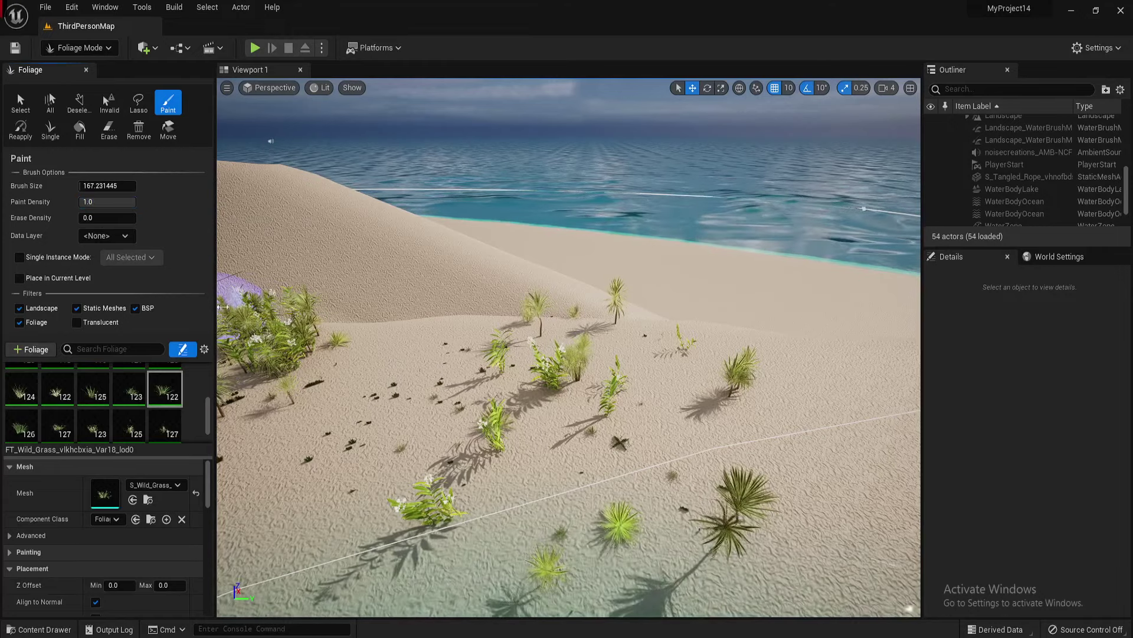
left_click_drag(431, 427, 395, 434)
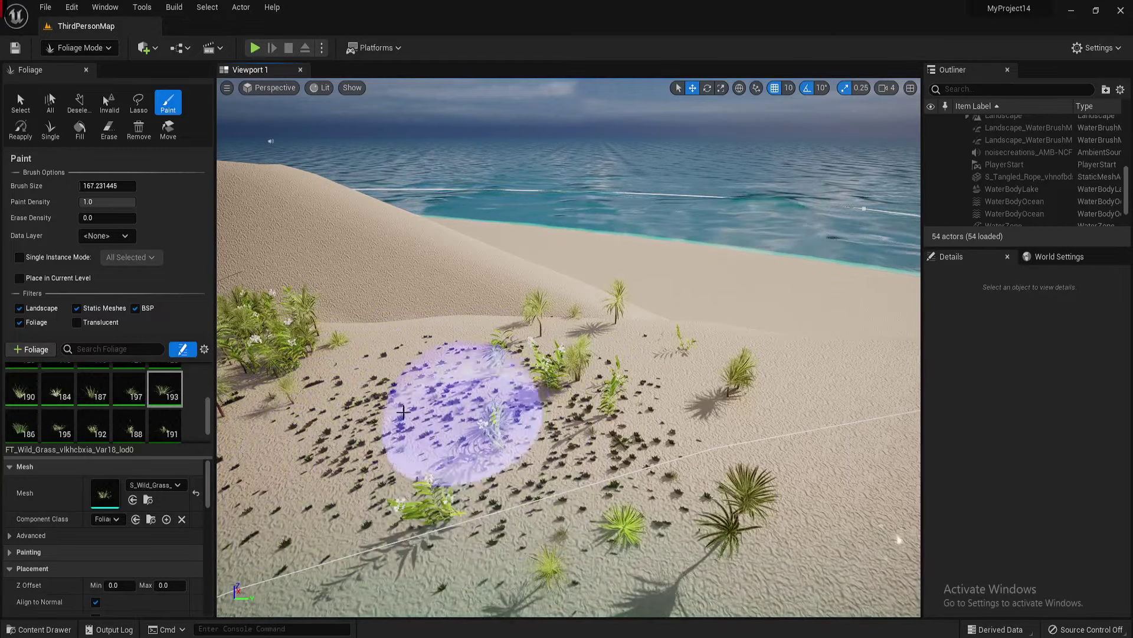
key("w")
mouse_move(450, 445)
right_mouse_down()
mouse_move(428, 481)
mouse_move(425, 440)
right_mouse_up()
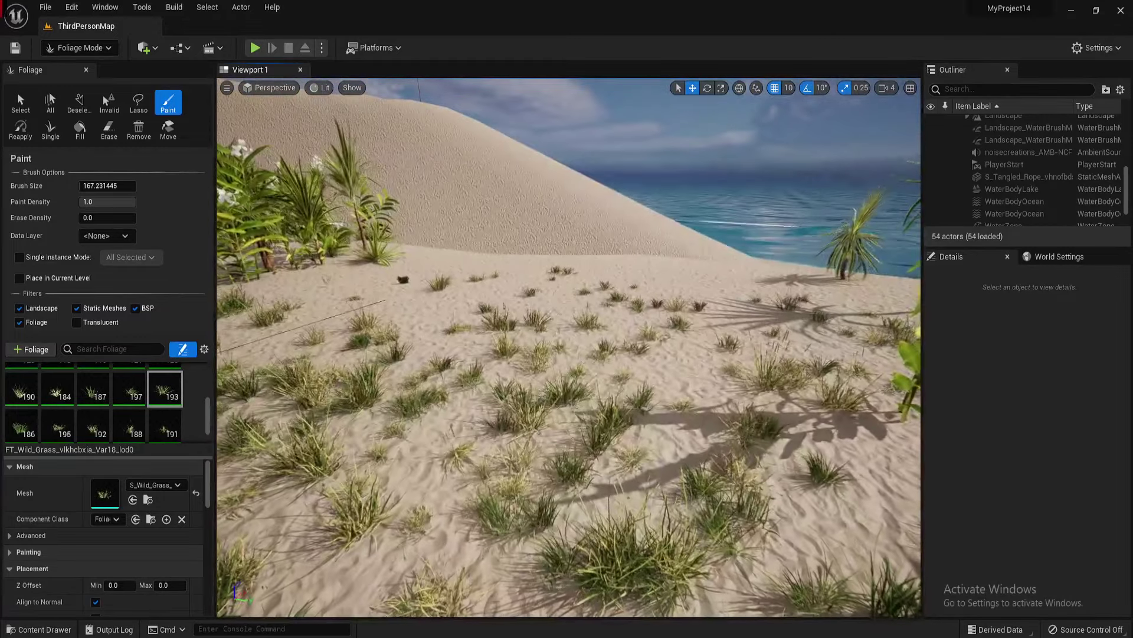
Play-test the level by running the character through the shoreline plants to the painted grass, and end the session.
left_click(255, 48)
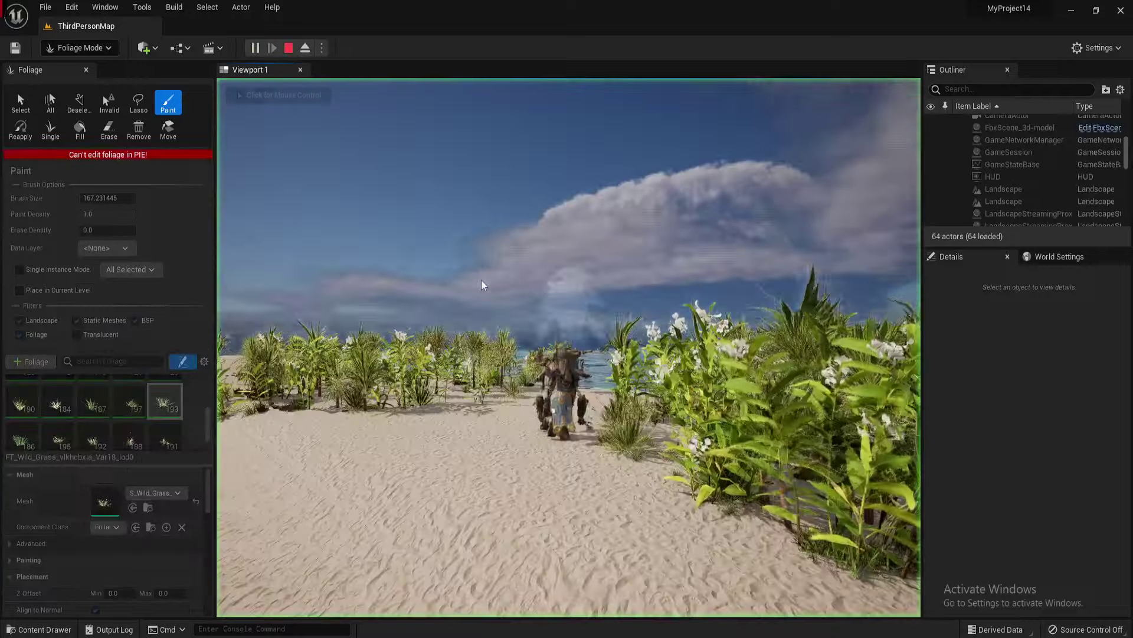
key("w")
key("w")
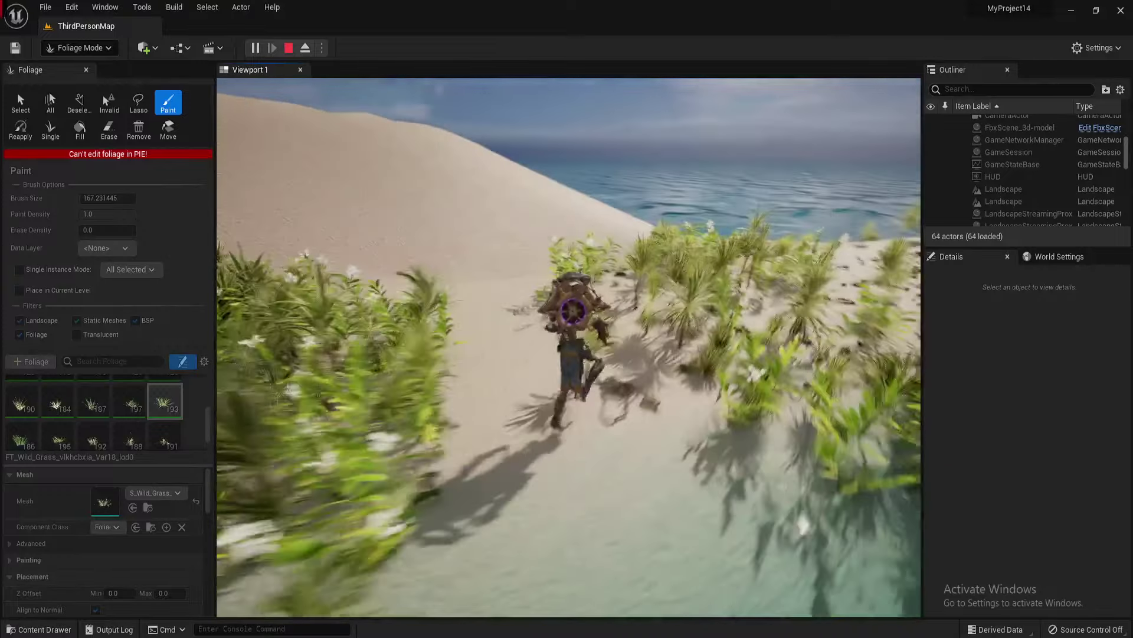
key("d")
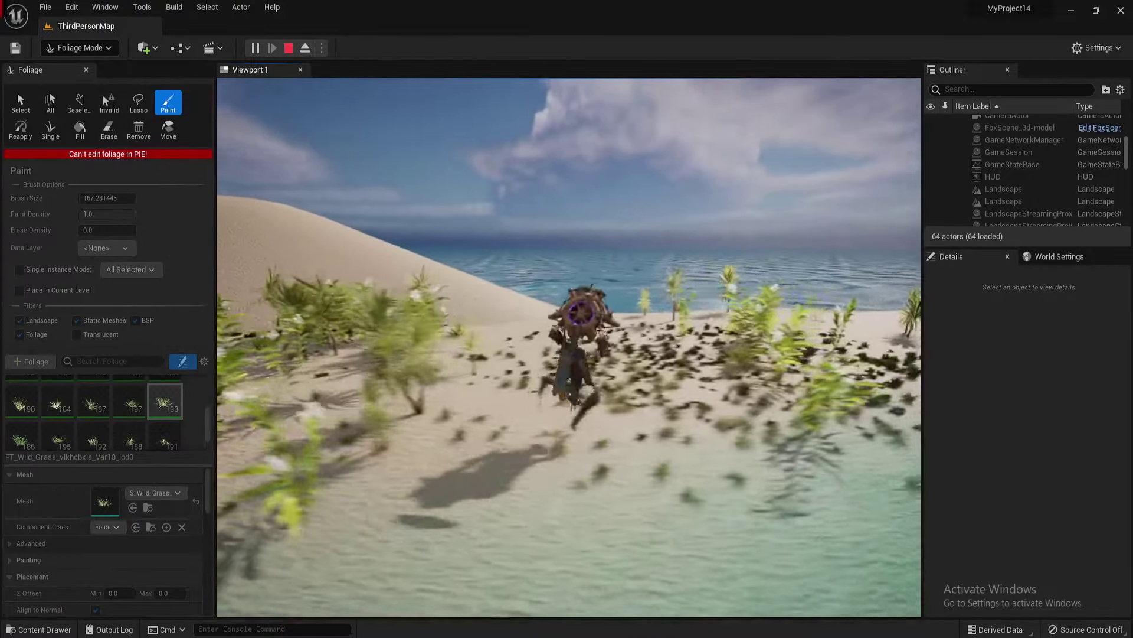
key("d")
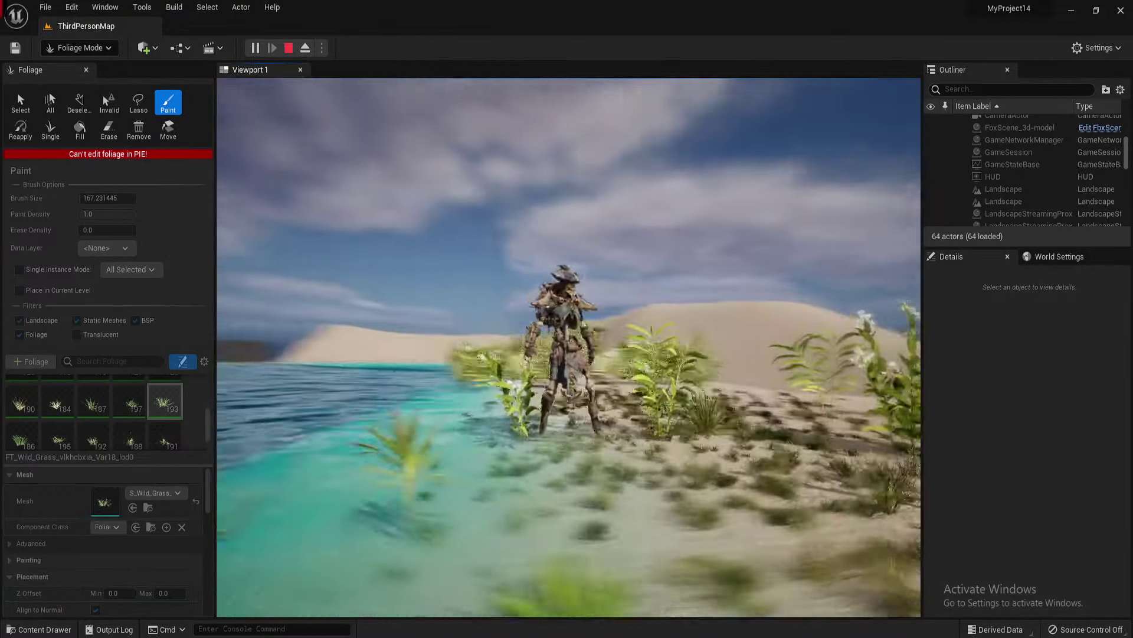
key("Escape")
Activate another row of wild grass types in the palette and paint more grass over the patch among the sparse plants.
right_click_drag(347, 305, 349, 334)
scroll(166, 418, "down", 2)
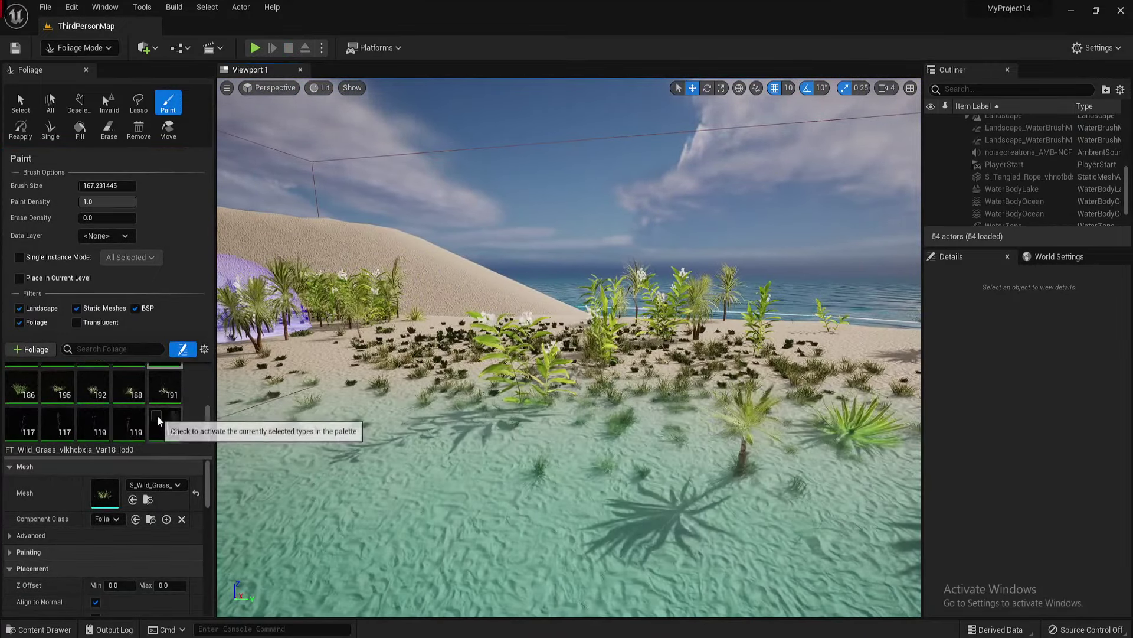
left_click(46, 422)
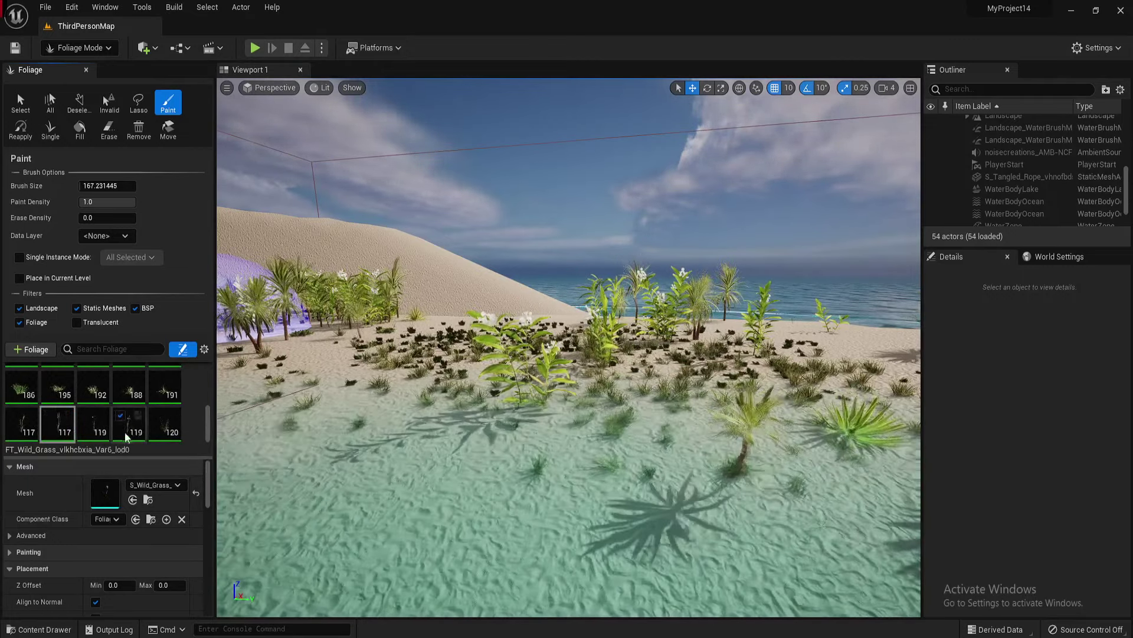
left_click_drag(205, 422, 205, 415)
scroll(163, 396, "up", 1)
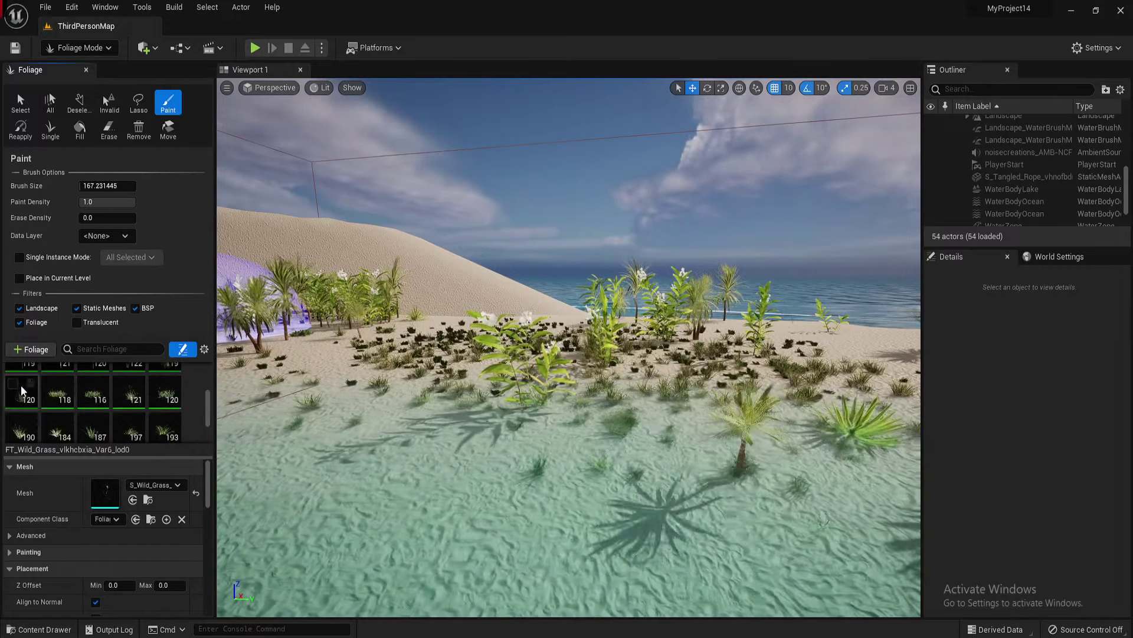
right_click_drag(466, 263, 524, 271)
mouse_move(524, 270)
left_mouse_down()
mouse_move(607, 291)
mouse_move(552, 329)
mouse_move(577, 329)
mouse_move(477, 341)
mouse_move(367, 316)
left_mouse_up()
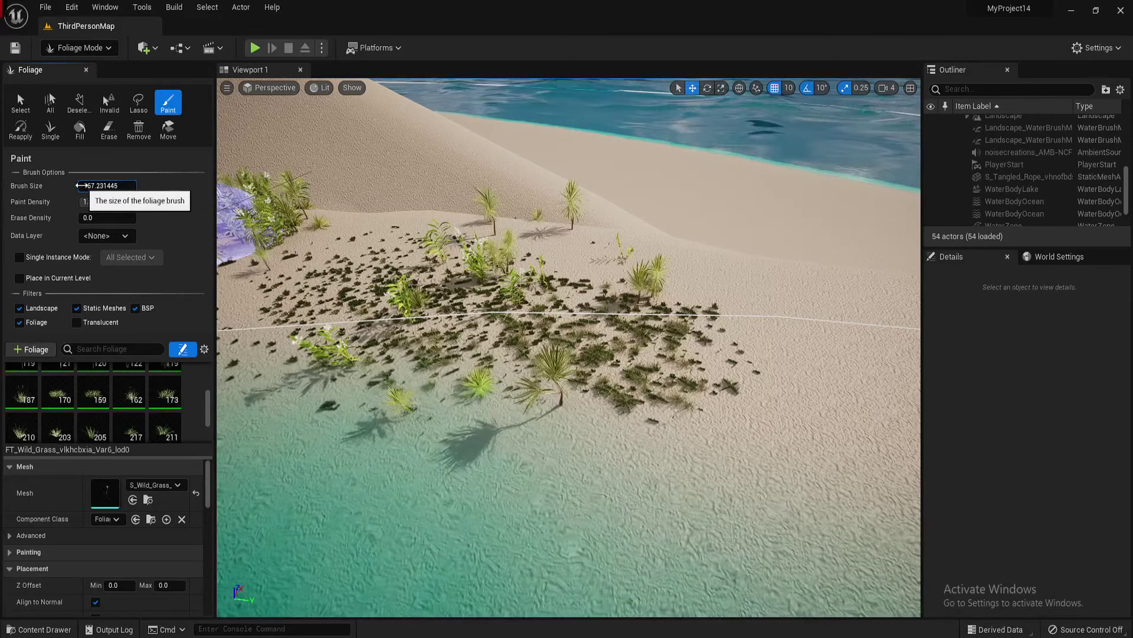
Set the foliage brush size to about 1024 and paint wild grass across the dunes and surrounding sand.
left_click_drag(94, 186, 146, 187)
key("s")
mouse_move(283, 206)
right_mouse_down()
mouse_move(330, 236)
mouse_move(277, 201)
right_mouse_up()
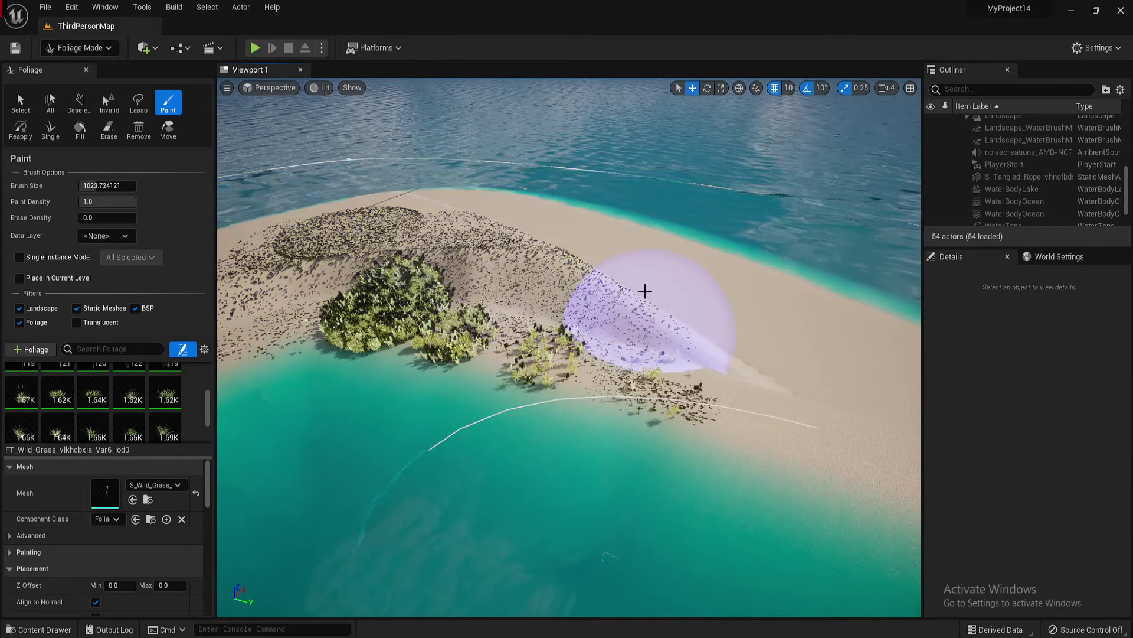
left_click_drag(676, 288, 393, 209)
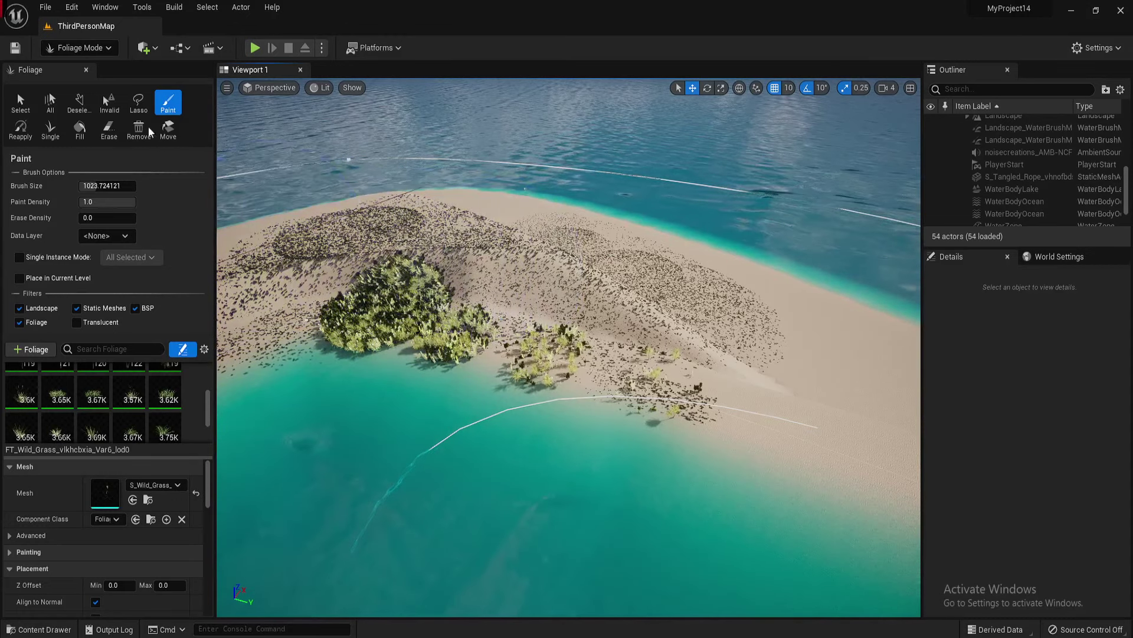
Switch to the foliage Select tool, play-test the level by running and jumping through the plants and grassy dunes, and end the session.
left_click(20, 101)
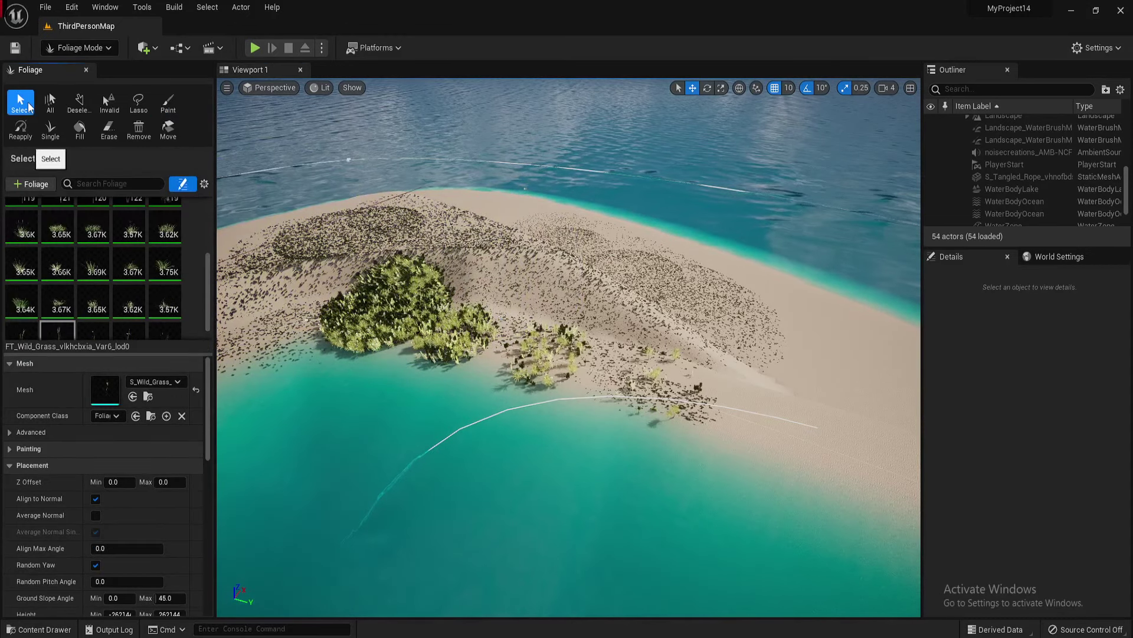
left_click(255, 48)
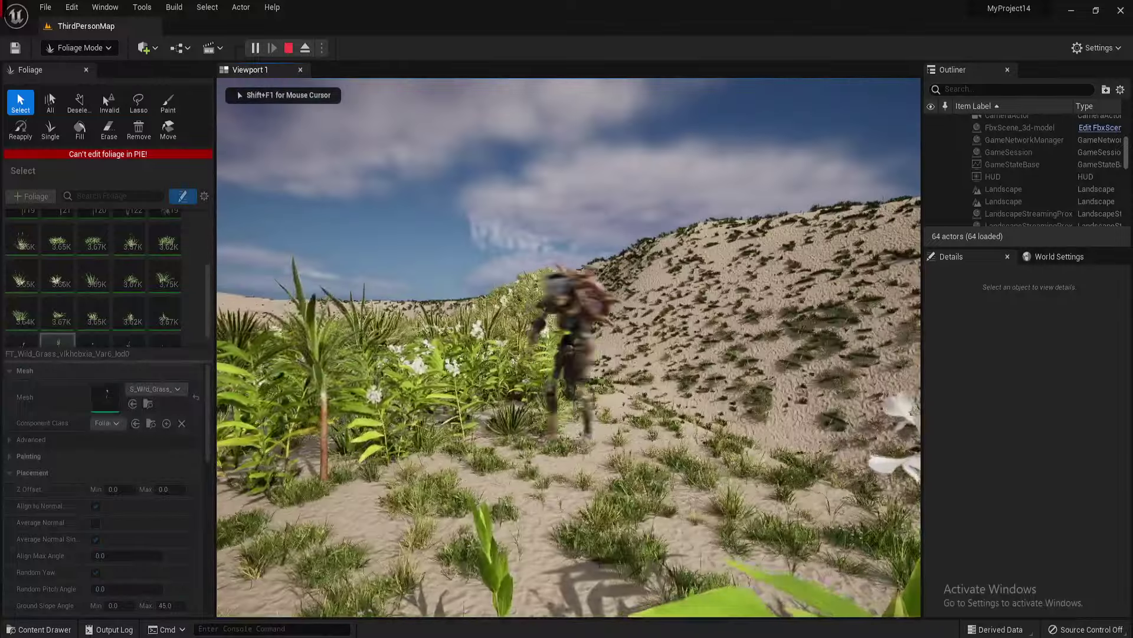
key("w")
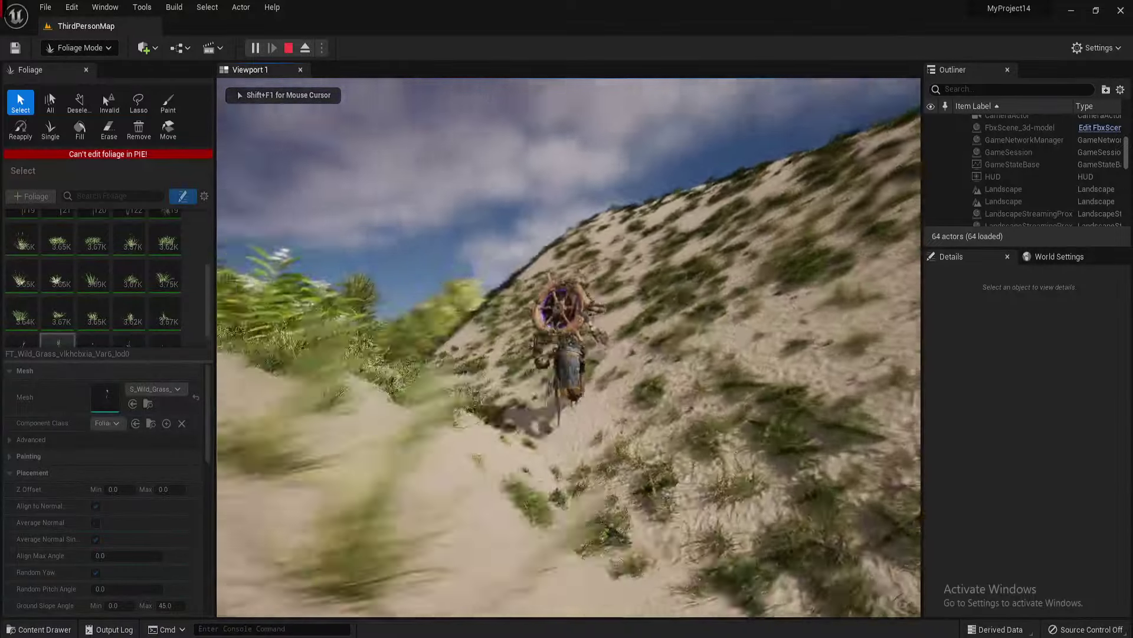
key("w")
key("space")
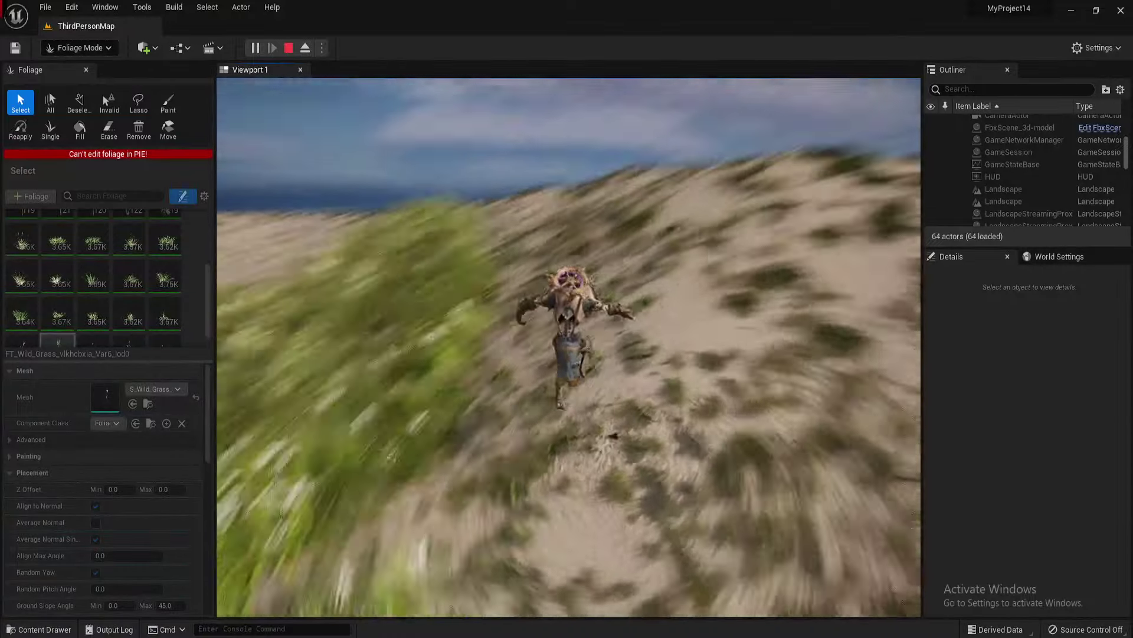
key("w")
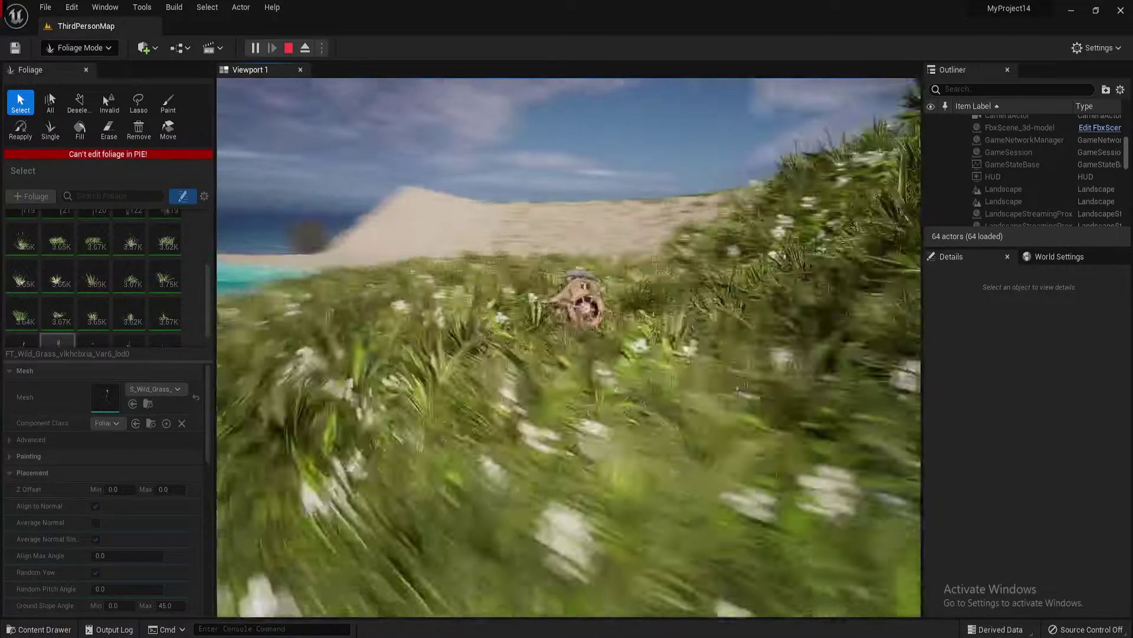
key("w")
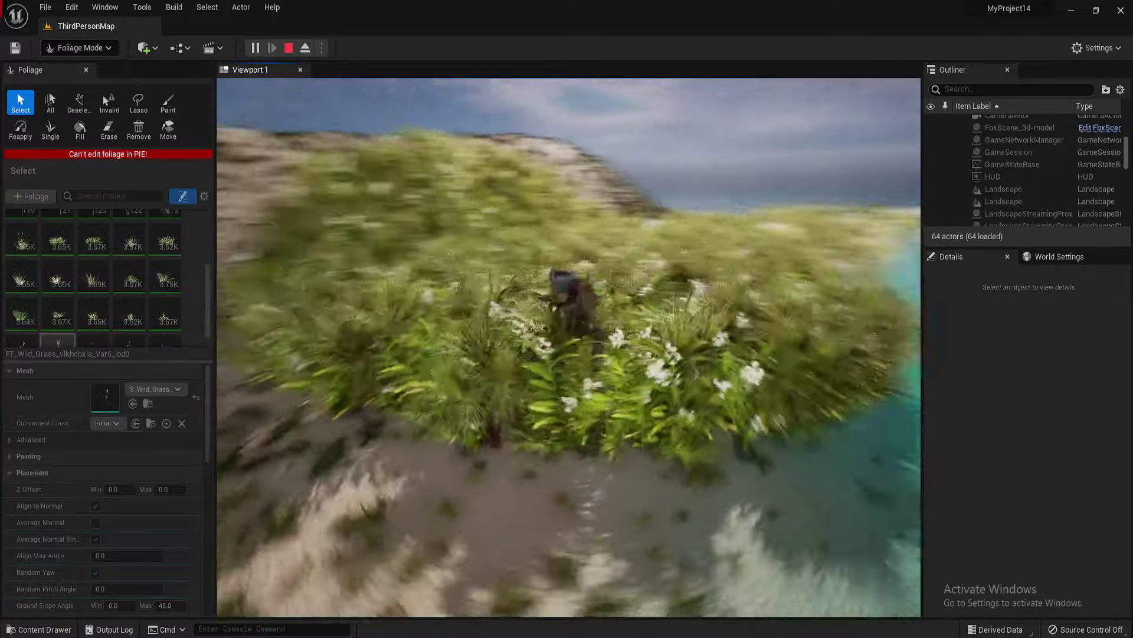
key("w")
key("space")
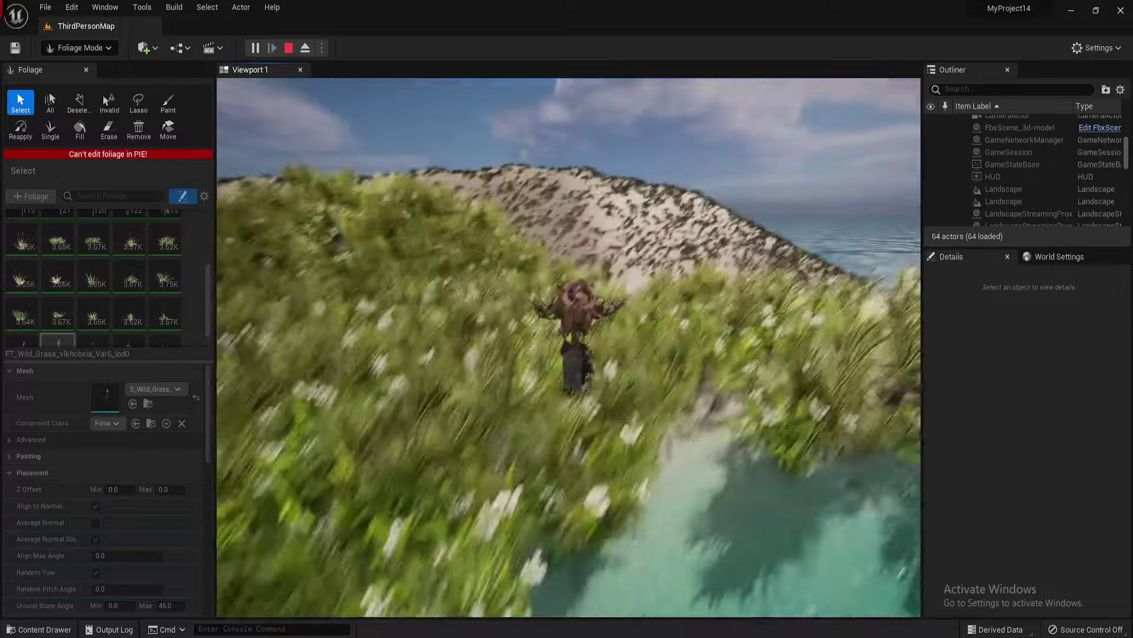
key("w")
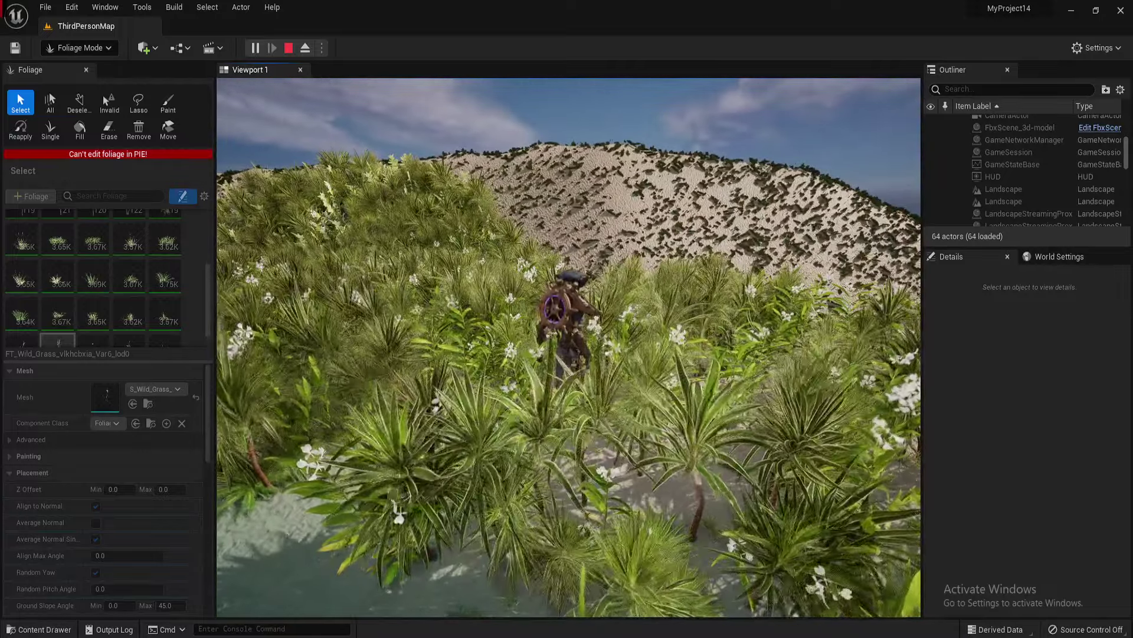
key("w")
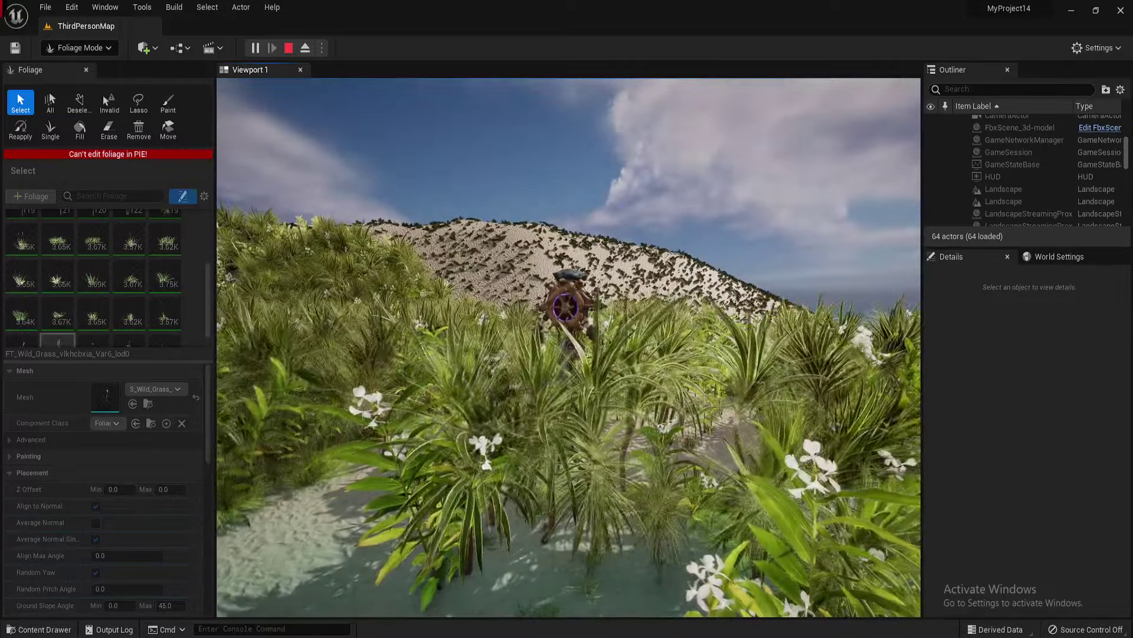
key("w")
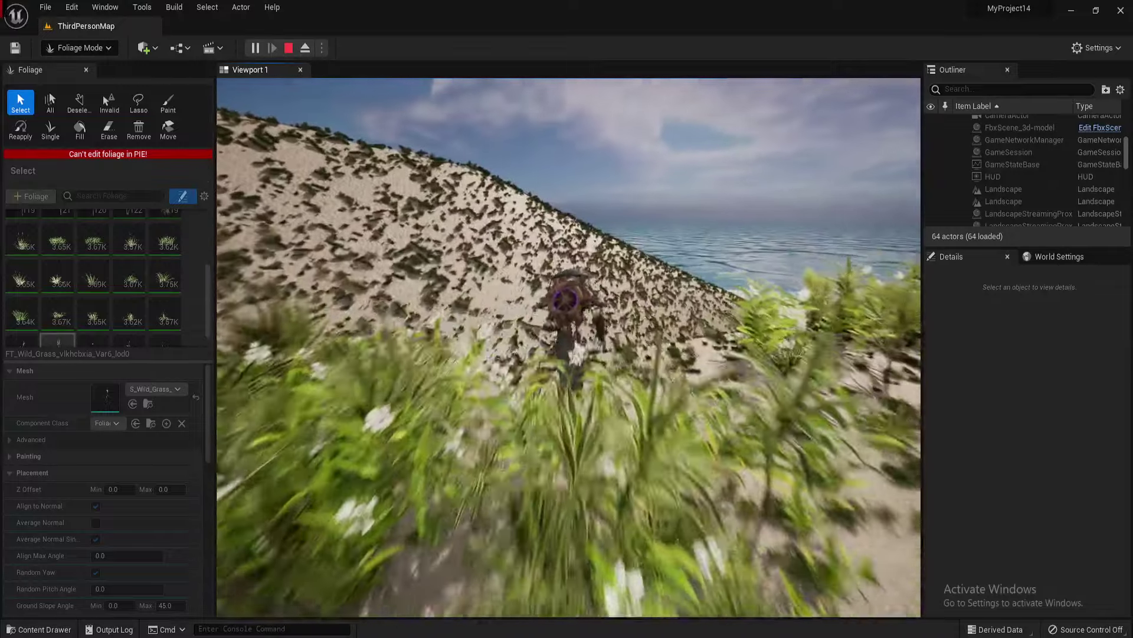
key("w")
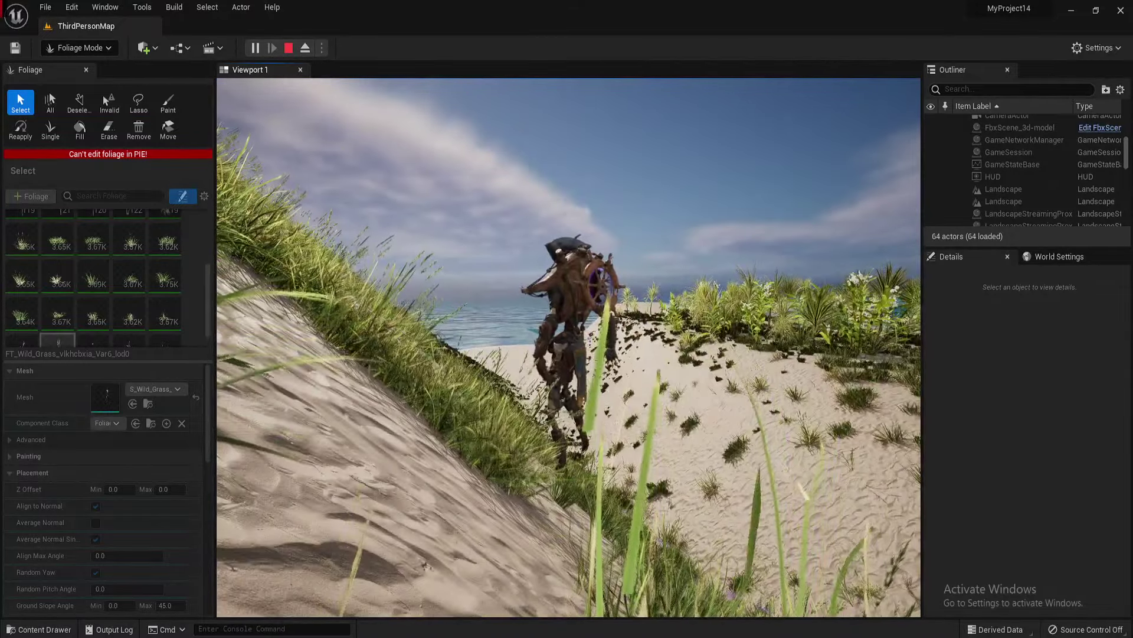
key("w")
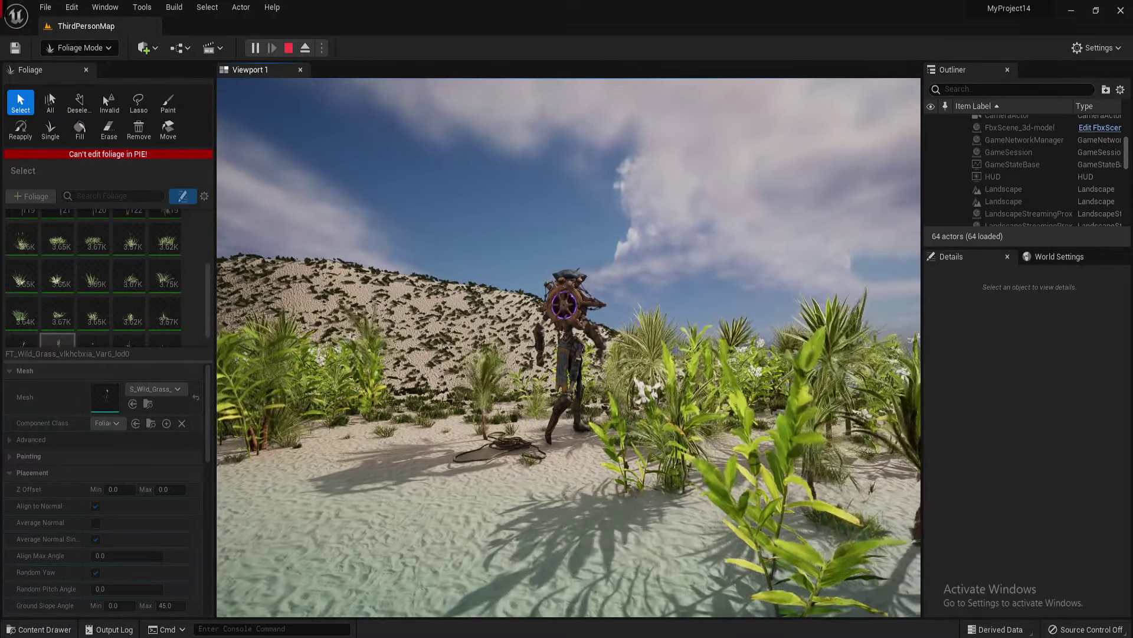
key("Escape")
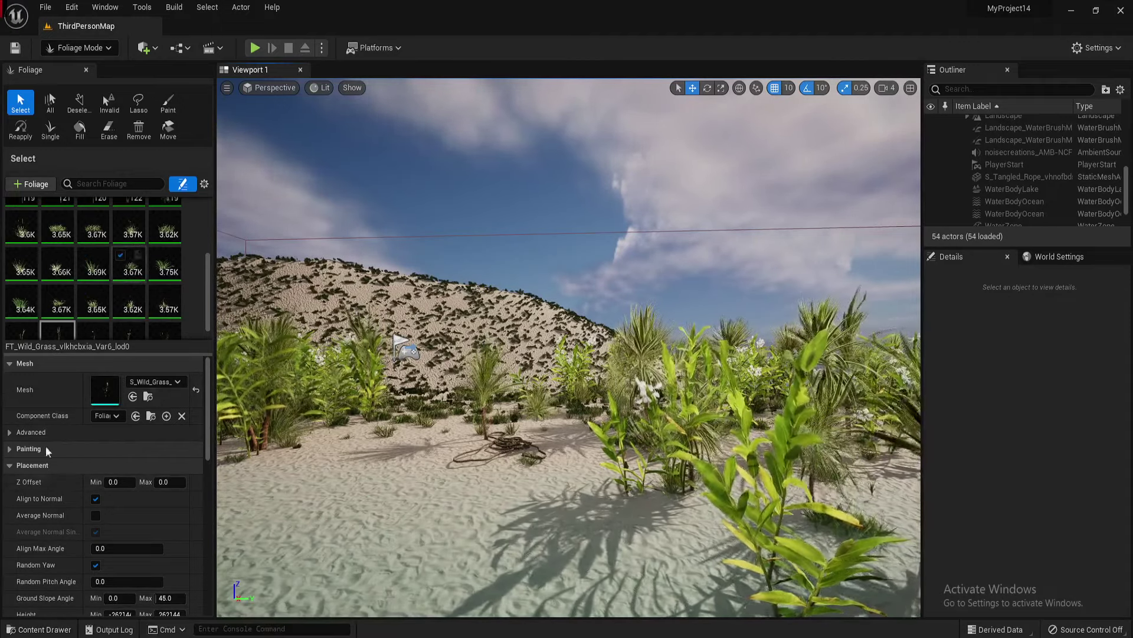
Browse the project content to Megascans > 3D_Plants > Ginger_Lily_ud5fffgja and open the MI_Ginger_Lily_ud5fffgja_4K material instance.
left_click(61, 627)
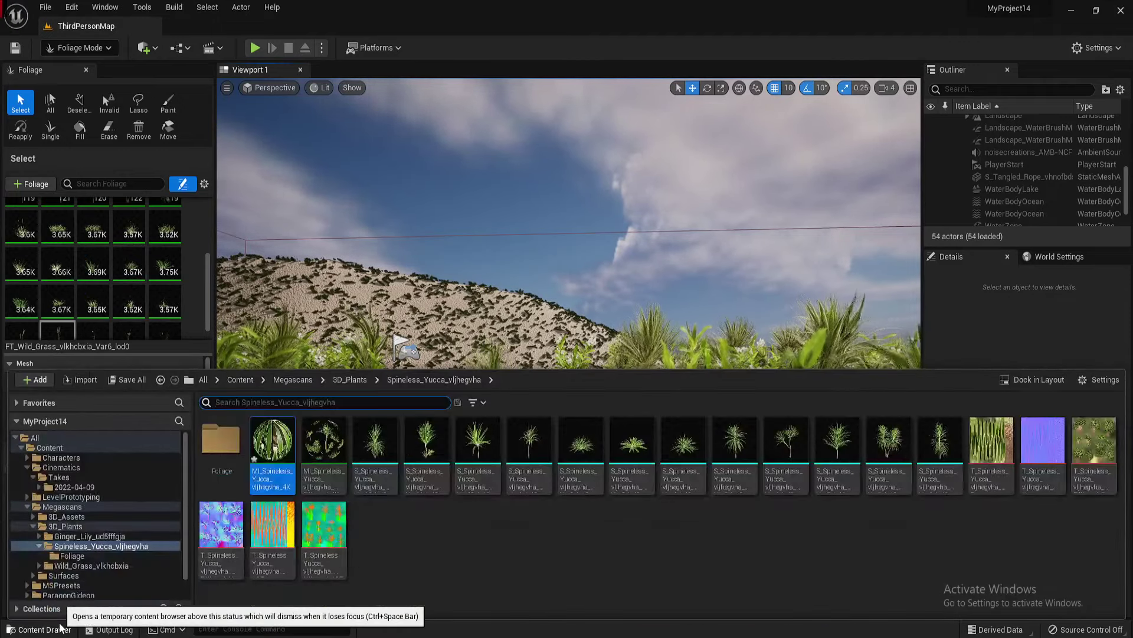
left_click(28, 507)
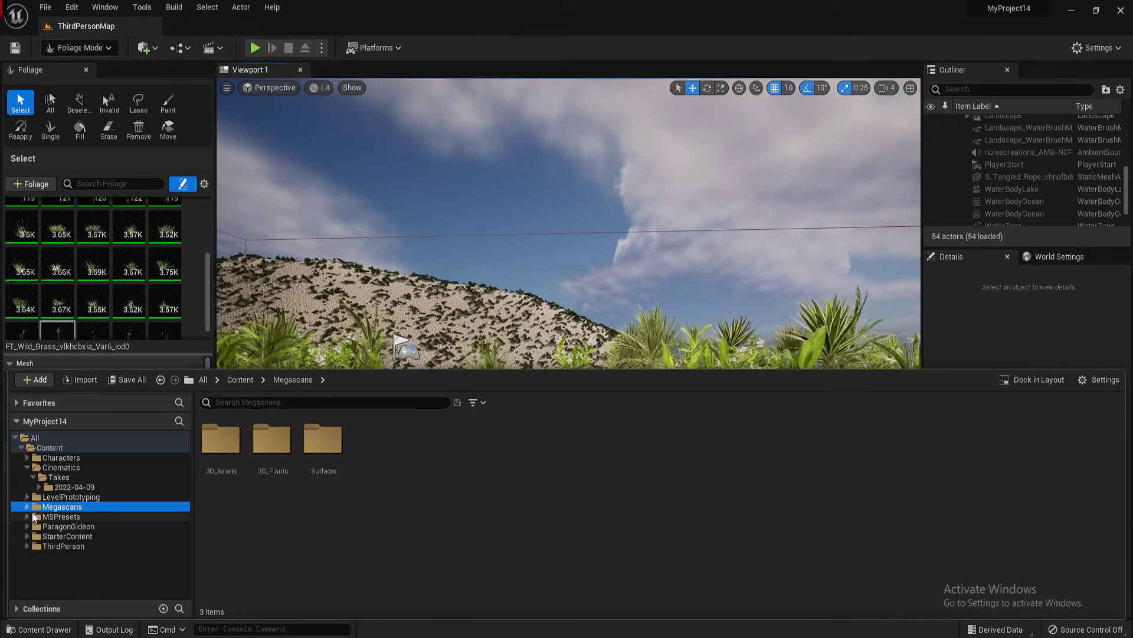
left_click(27, 507)
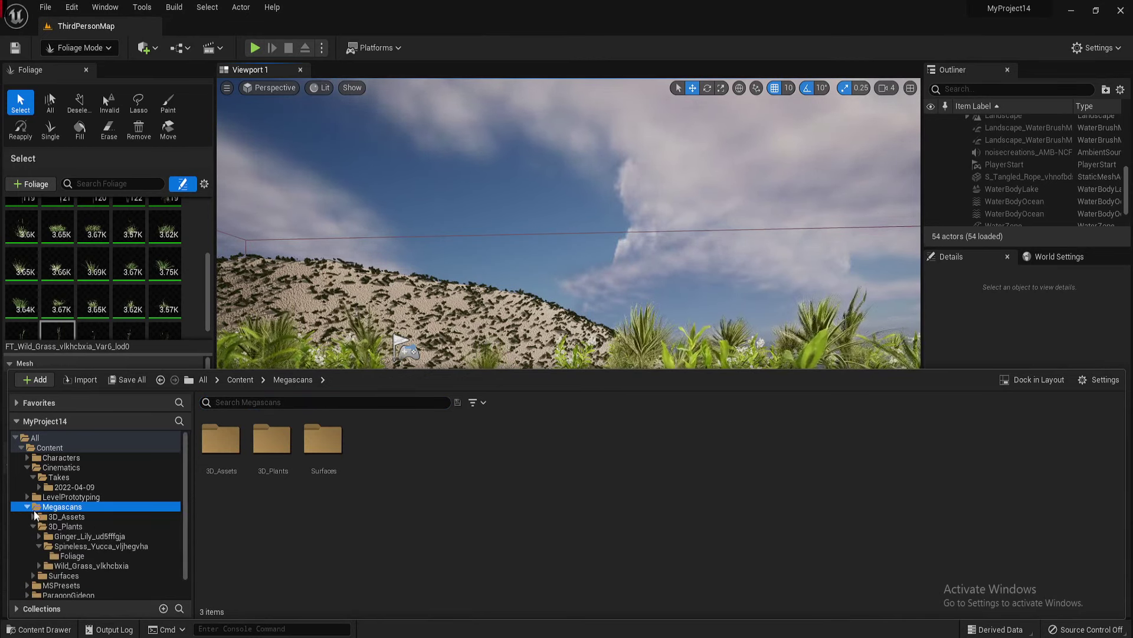
left_click(33, 526)
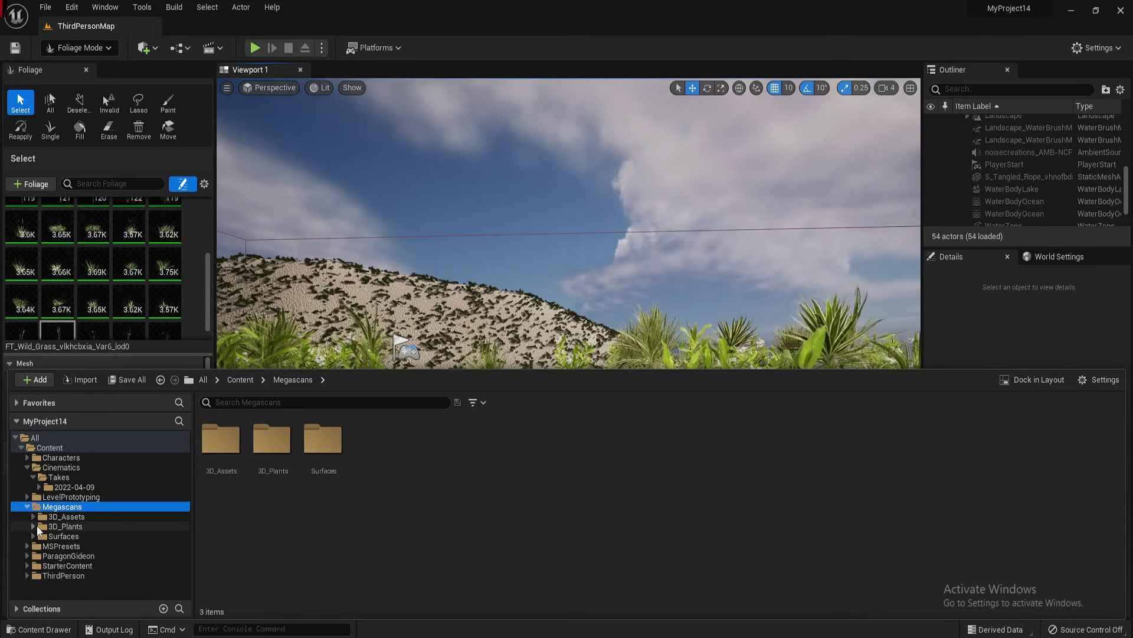
left_click(33, 526)
left_click(85, 536)
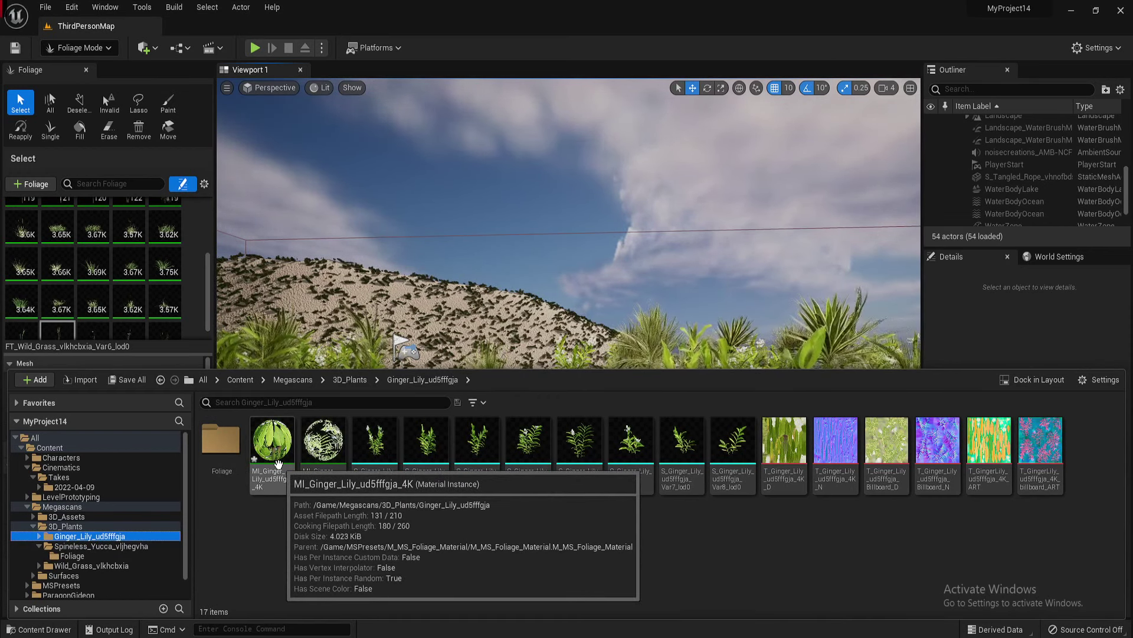
double_click(278, 464)
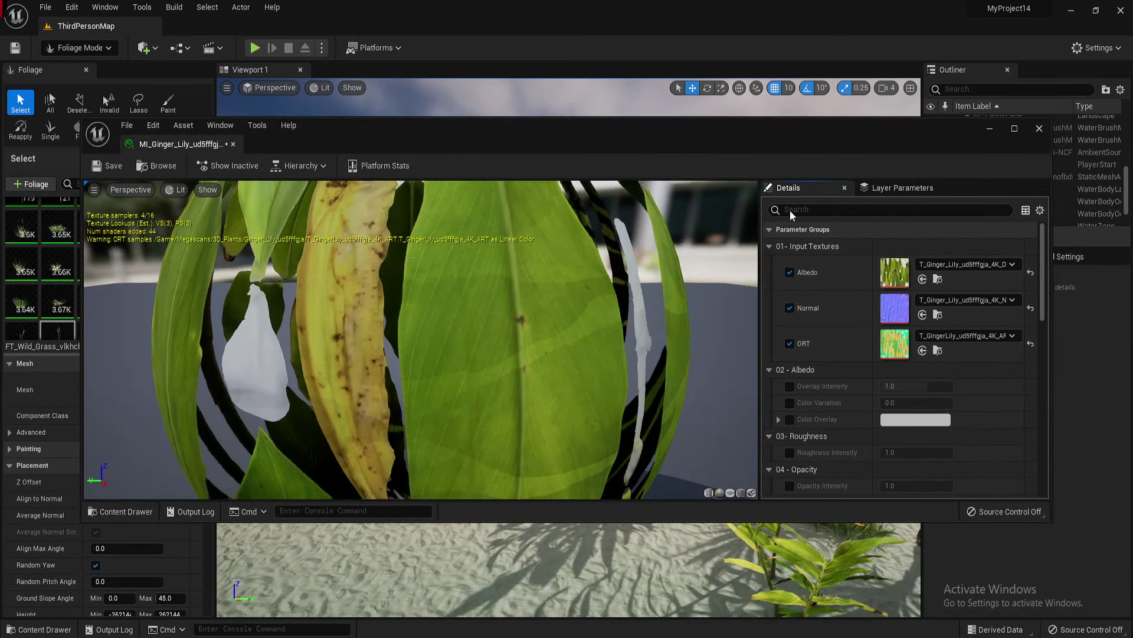
Enable the Wind Intensity override, switch off EnableGrassWind in the Ginger Lily material's Wind group, and close the material.
left_click_drag(455, 144, 436, 112)
scroll(824, 352, "down", 6)
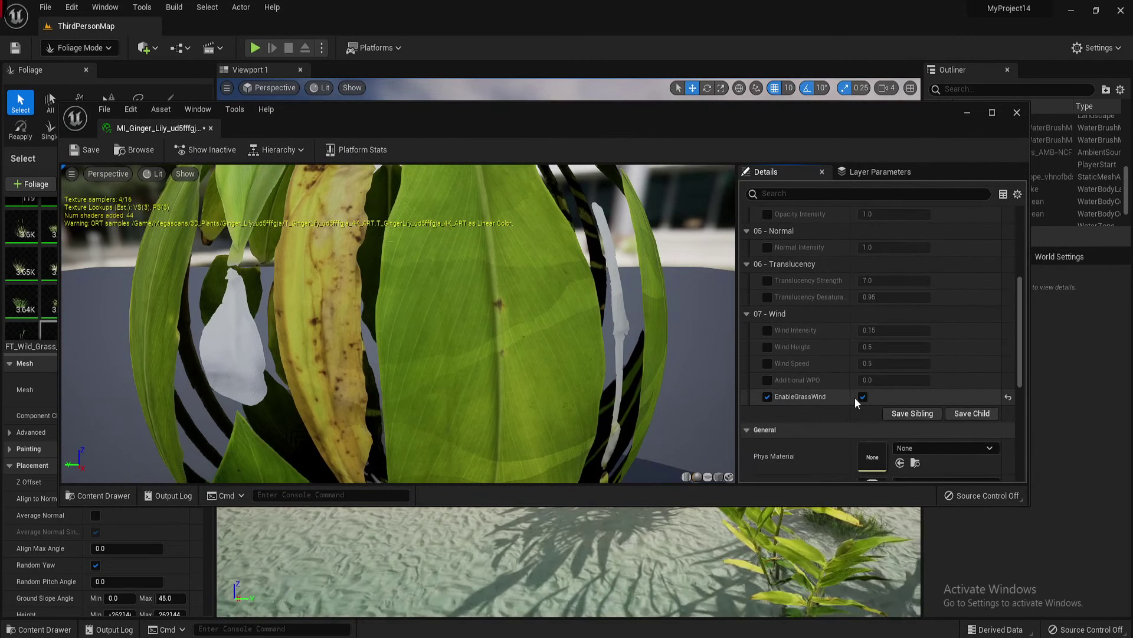
left_click(768, 330)
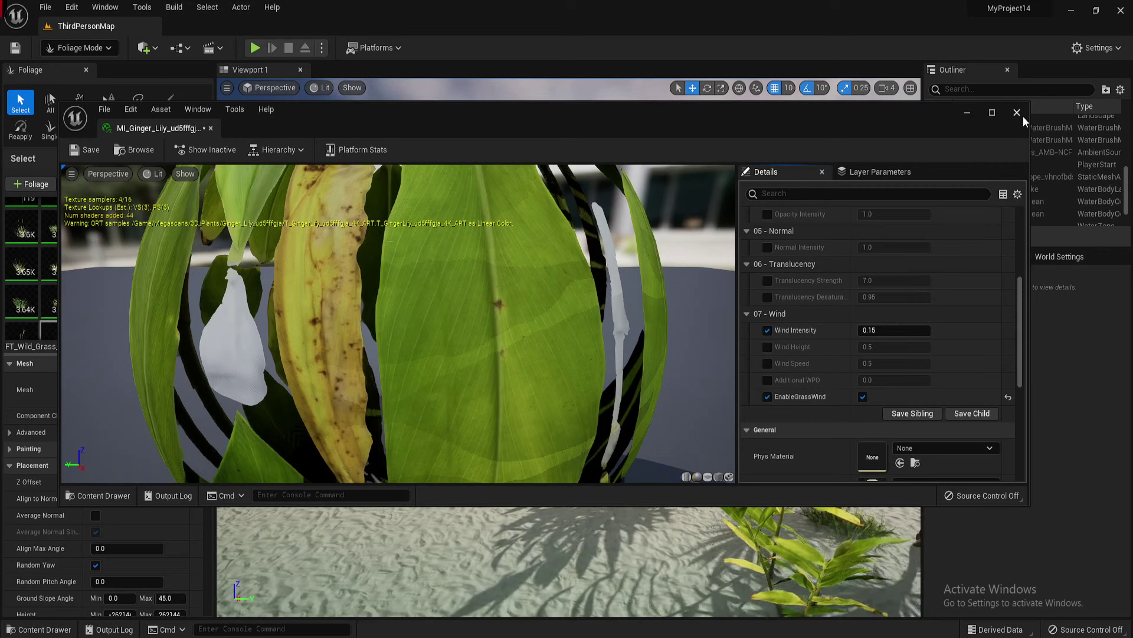
left_click(768, 396)
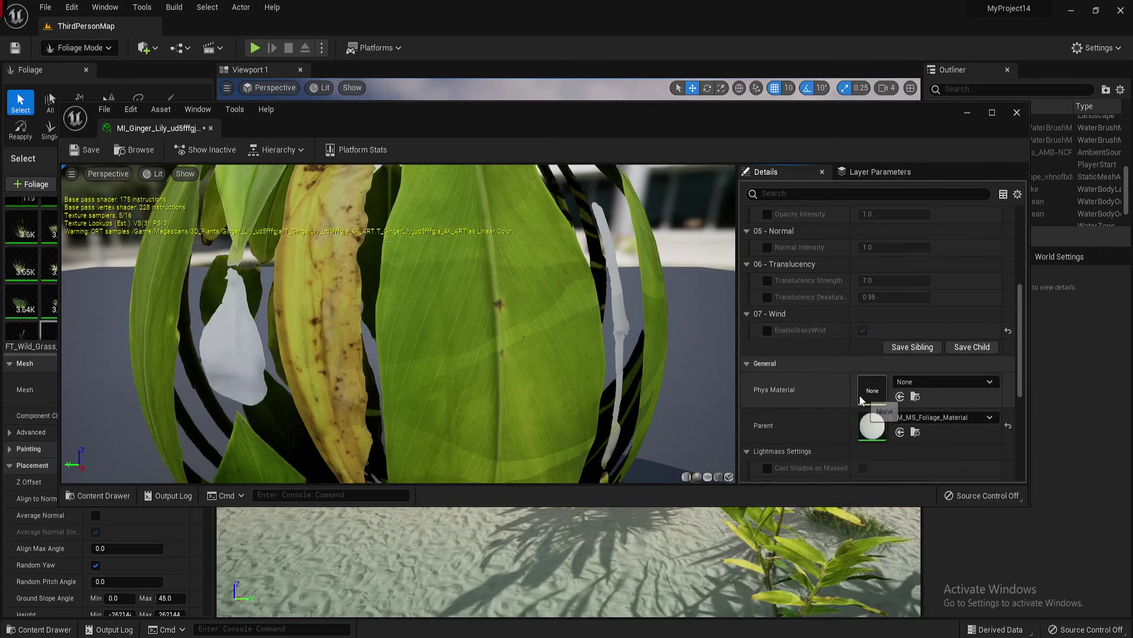
left_click(768, 330)
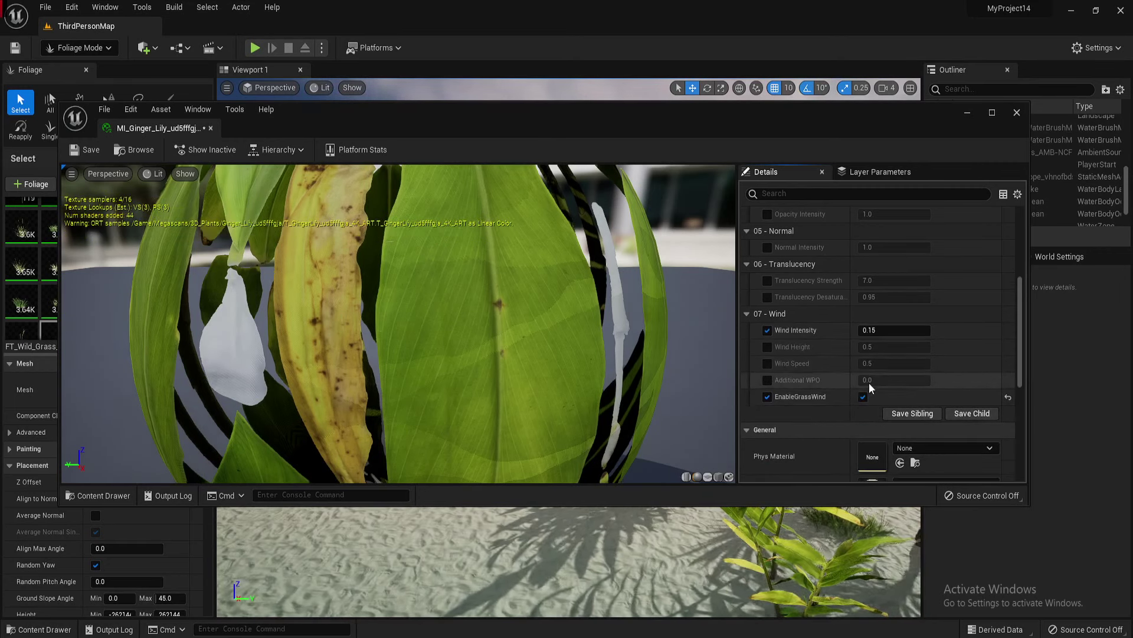
left_click(767, 396)
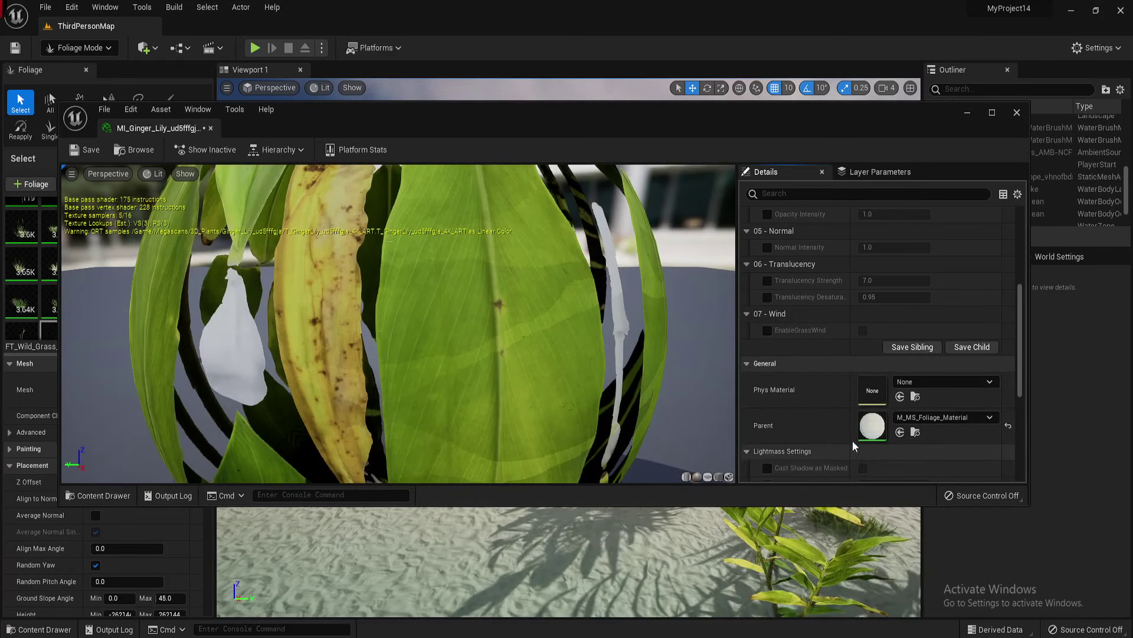
left_click(1017, 111)
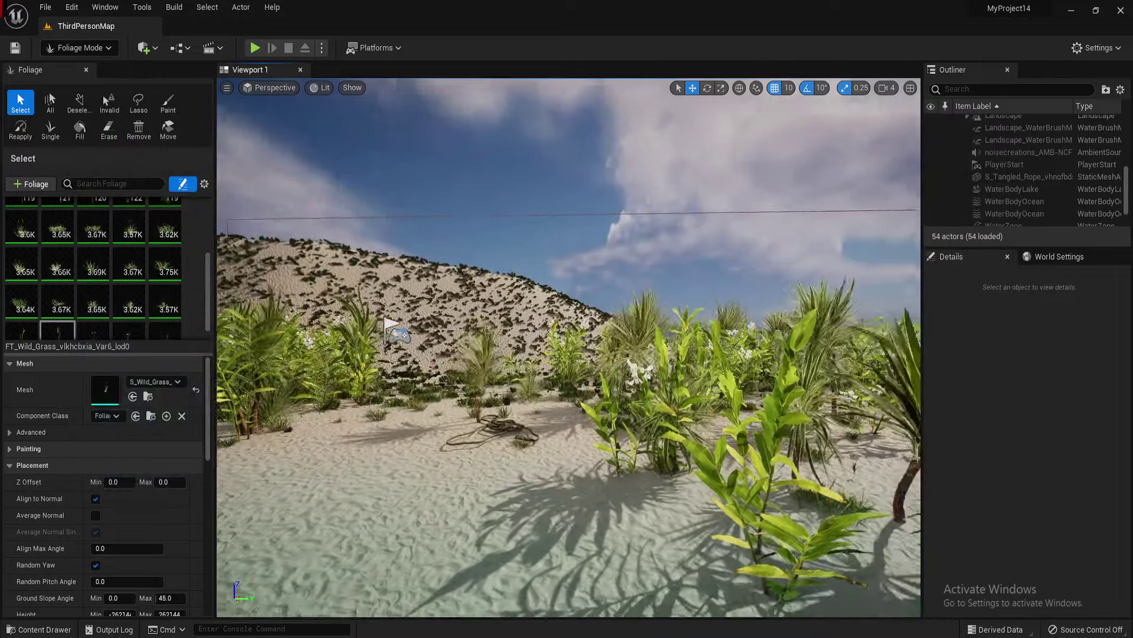
Examine the ginger lily and yucca plants in front of the grassy dune for wind movement.
right_click_drag(569, 347, 473, 348)
key("w")
key("s")
right_click_drag(642, 375, 602, 342)
key("w")
key("d")
key("w")
key("s")
right_click_drag(579, 380, 573, 378)
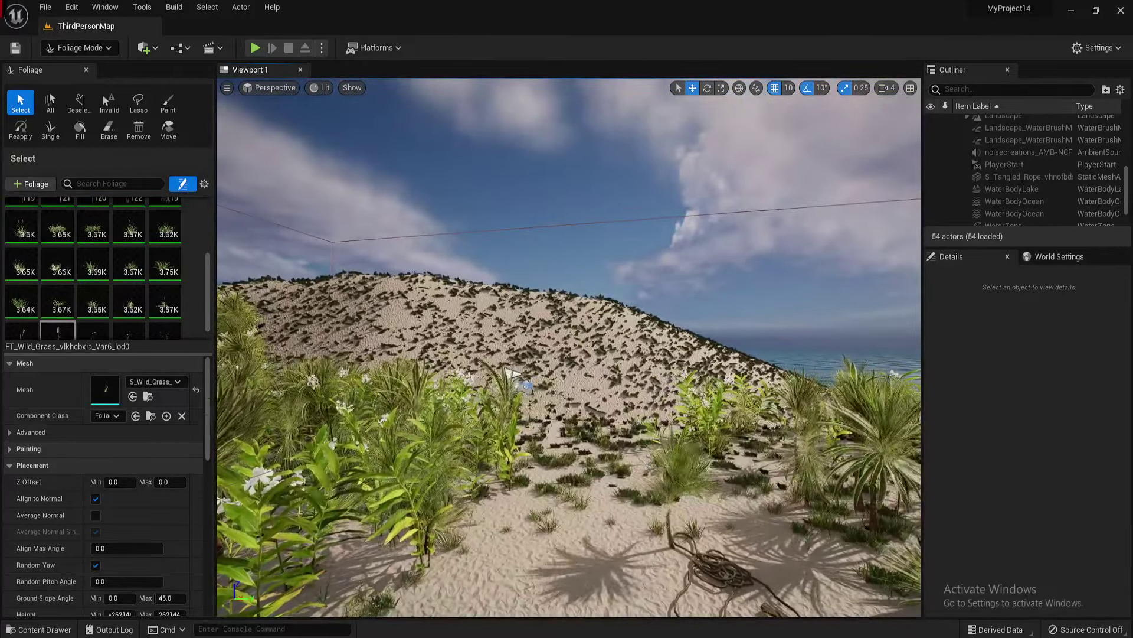
scroll(133, 307, "up", 3)
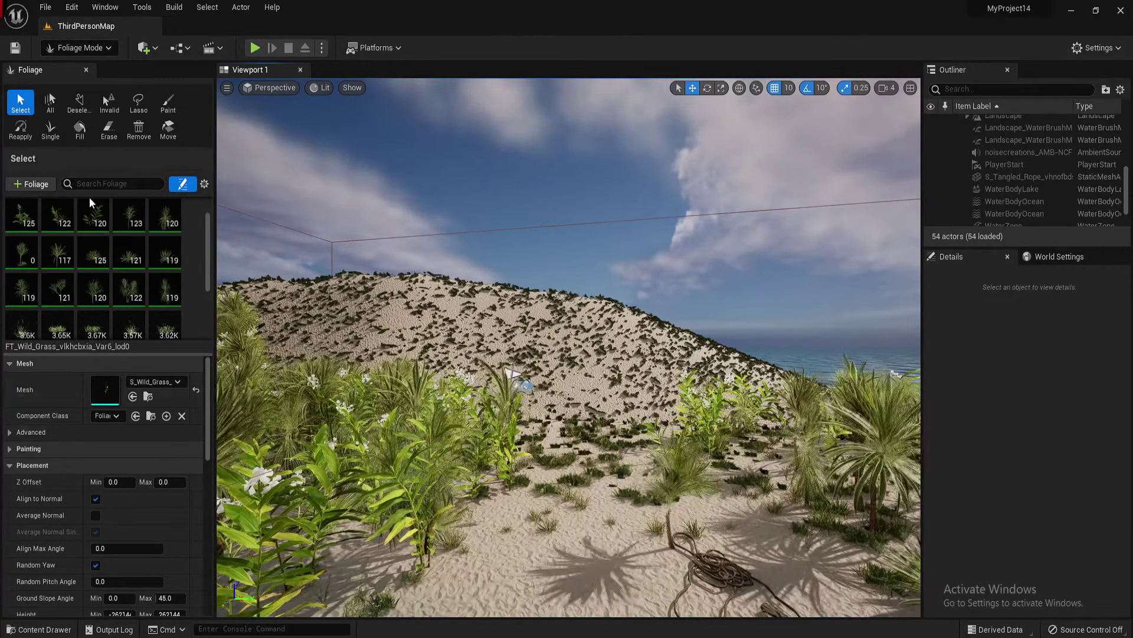
Open the Ginger Lily billboard material instance from the Ginger_Lily_ud5fffgja folder.
left_click(39, 630)
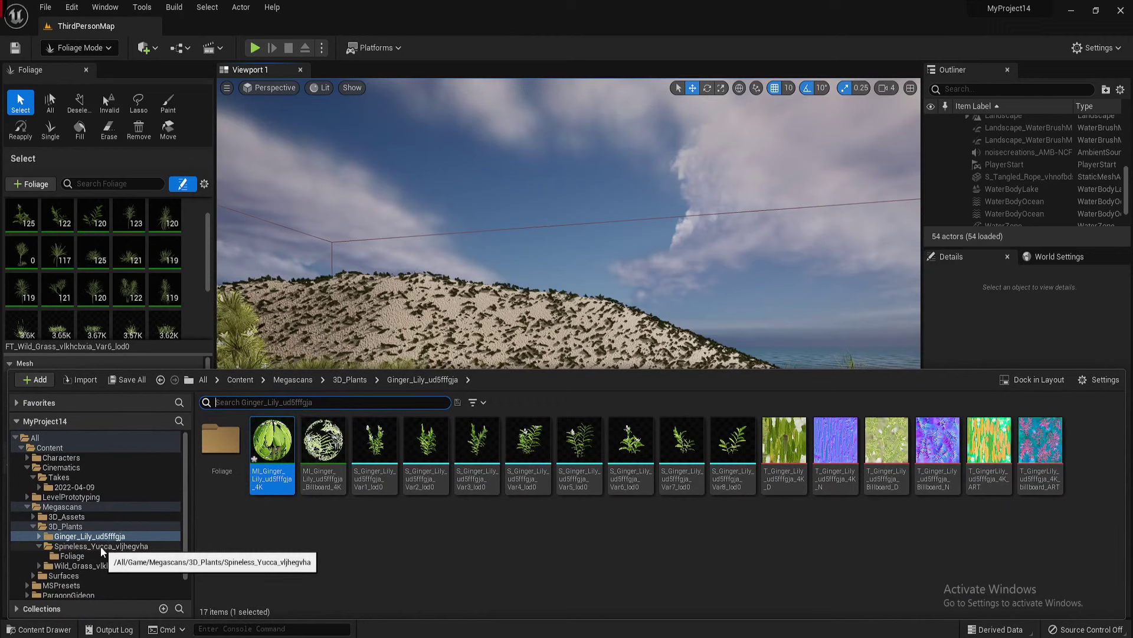
left_click(107, 546)
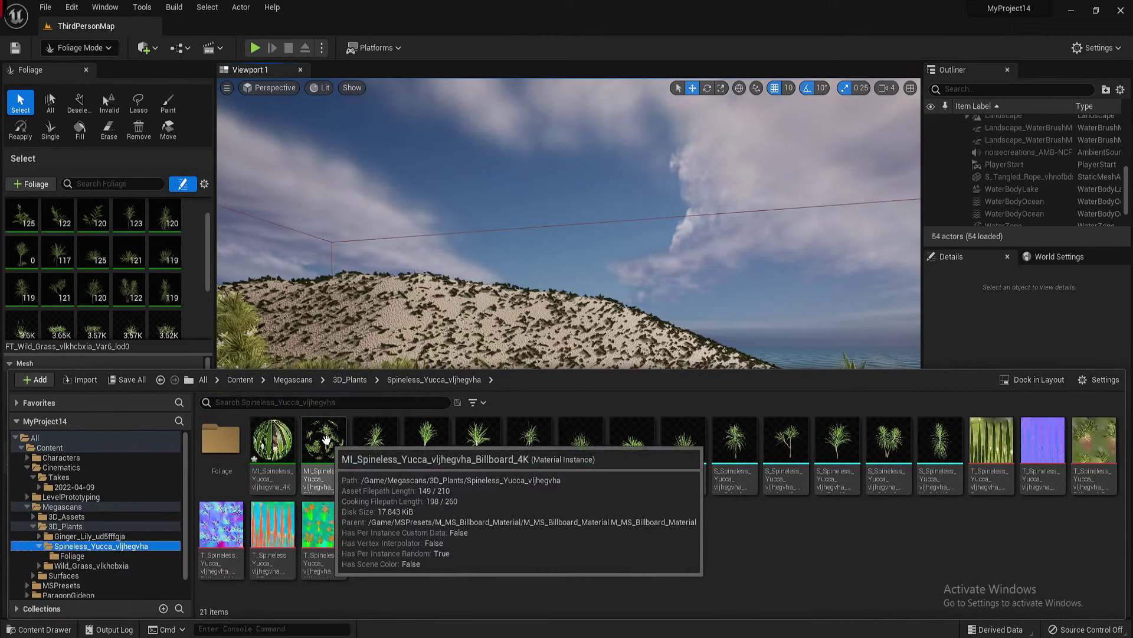
left_click(88, 536)
double_click(324, 440)
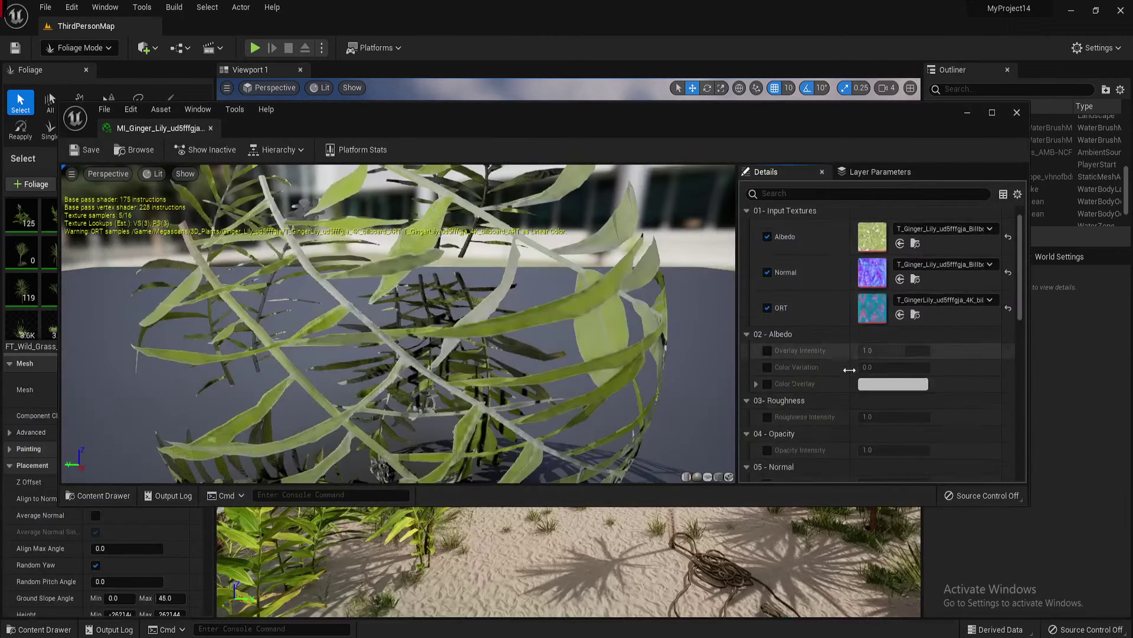
Filter the Ginger Lily billboard material's parameters by "wind", toggle the EnableGrassWind override on and off again, and close the material.
scroll(849, 369, "down", 2)
left_click(827, 192)
type("winmd")
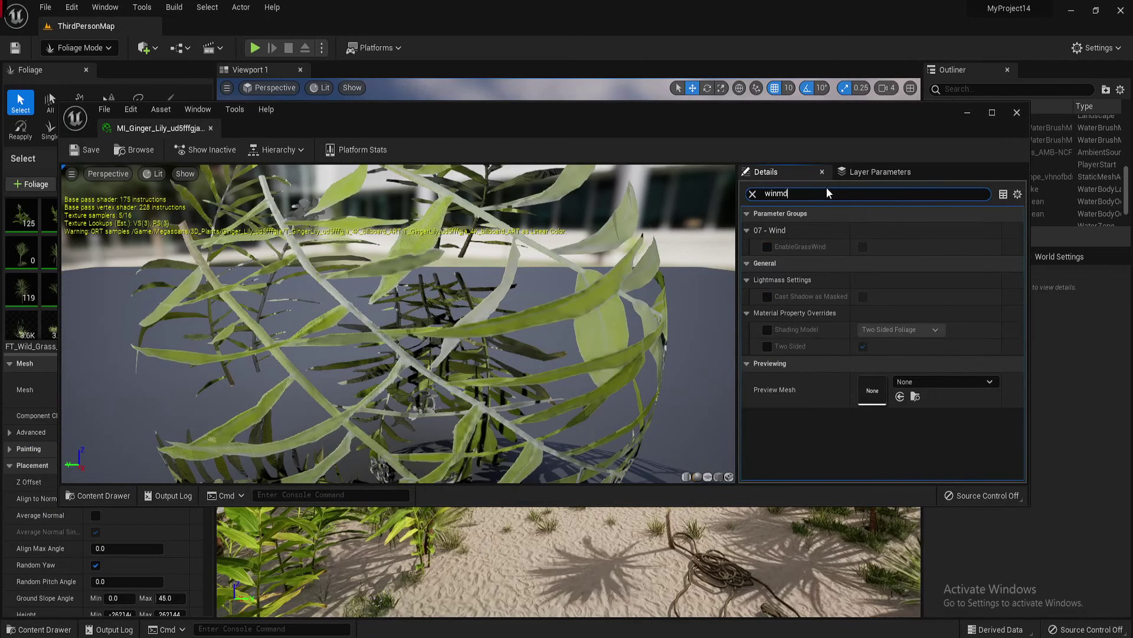
key("BackSpace")
key("BackSpace")
type("d")
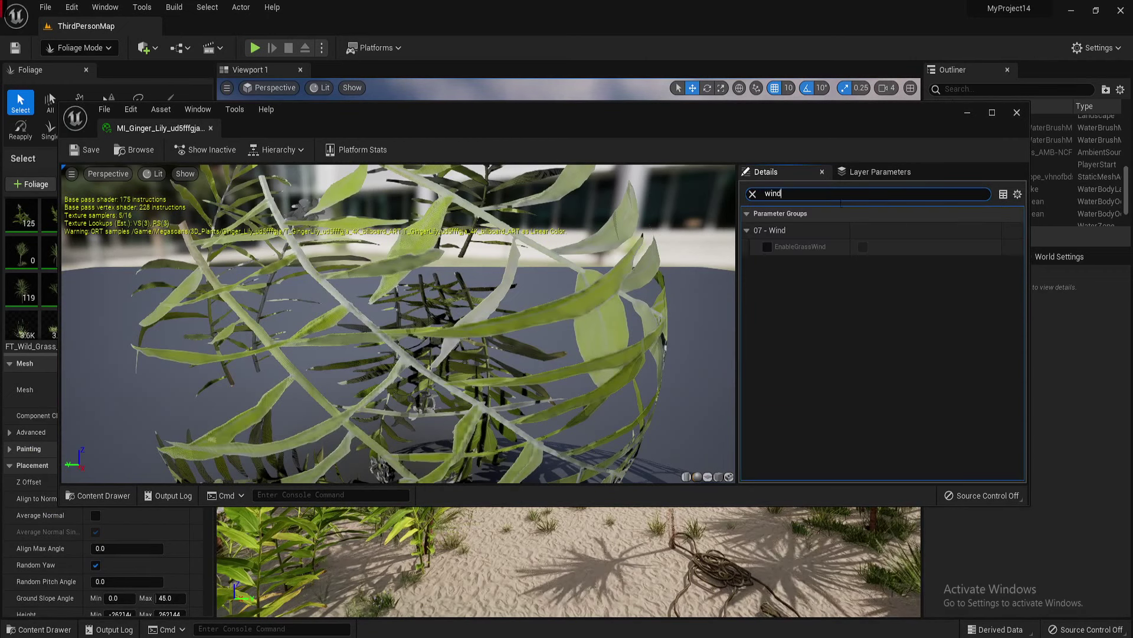
left_click(767, 247)
left_click(767, 247)
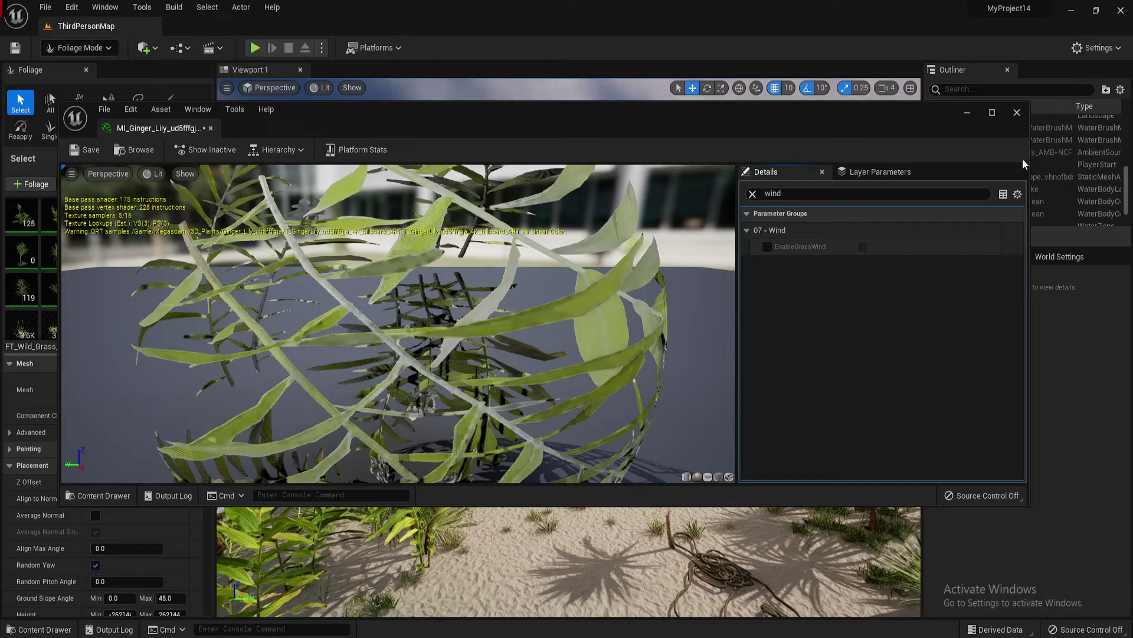
left_click(1017, 113)
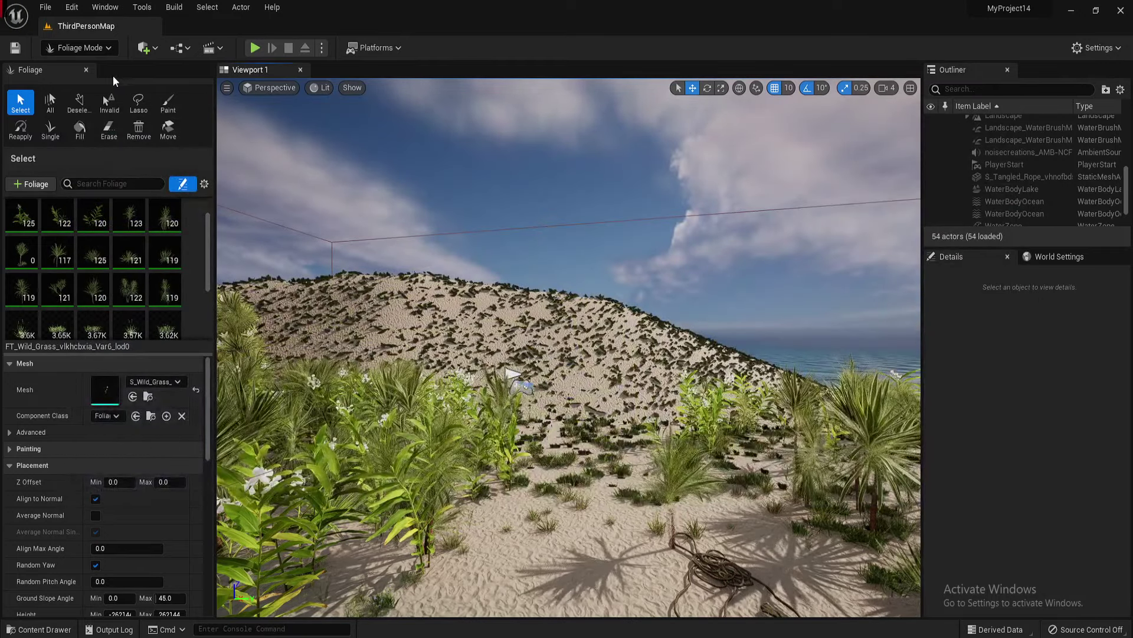
Open the main Spineless Yucca 4K material instance, filter its parameters by "win", switch off the EnableGrassWind override, and close the material.
left_click(44, 629)
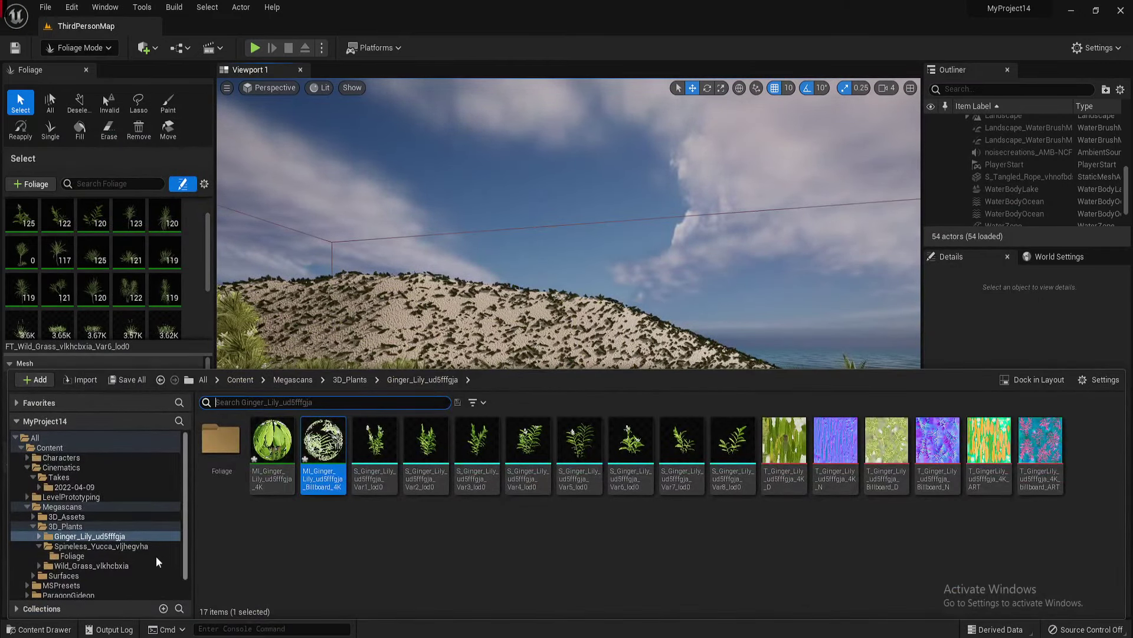
double_click(273, 441)
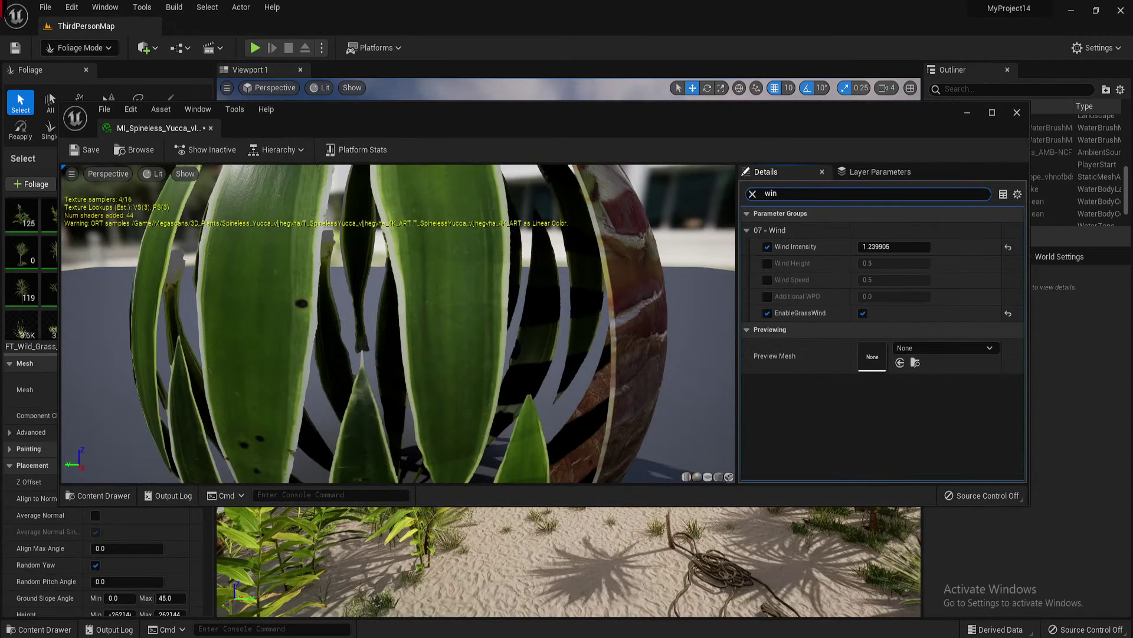
left_click(768, 312)
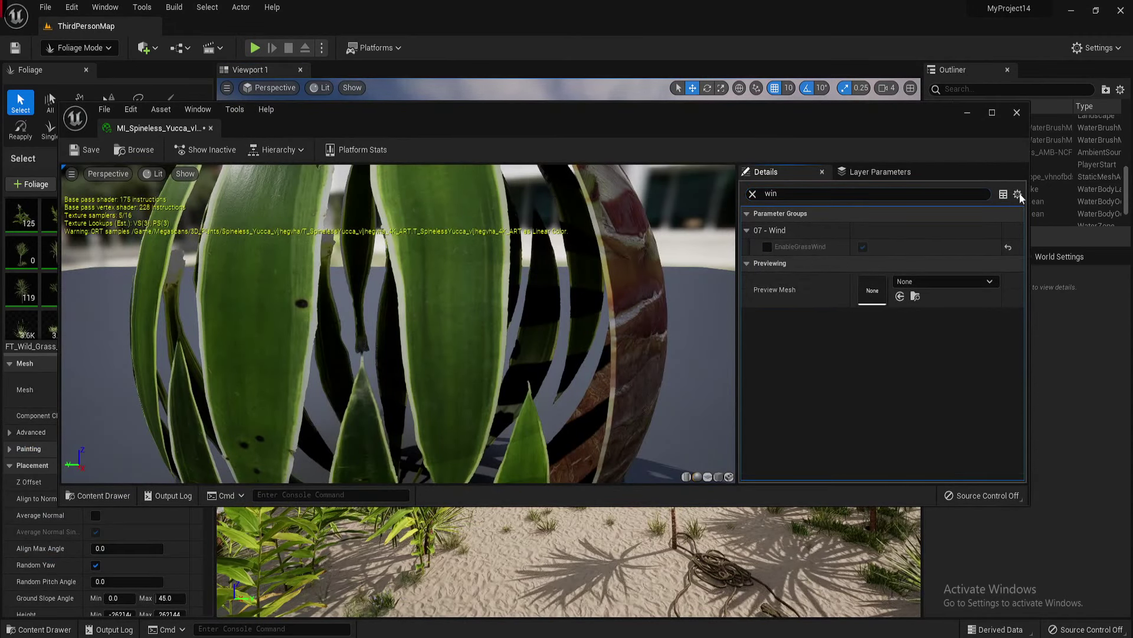
left_click(1016, 113)
Open the Spineless Yucca billboard material instance, filter its parameters by "wind", switch off the EnableGrassWind override, then save and close the material.
left_click(41, 629)
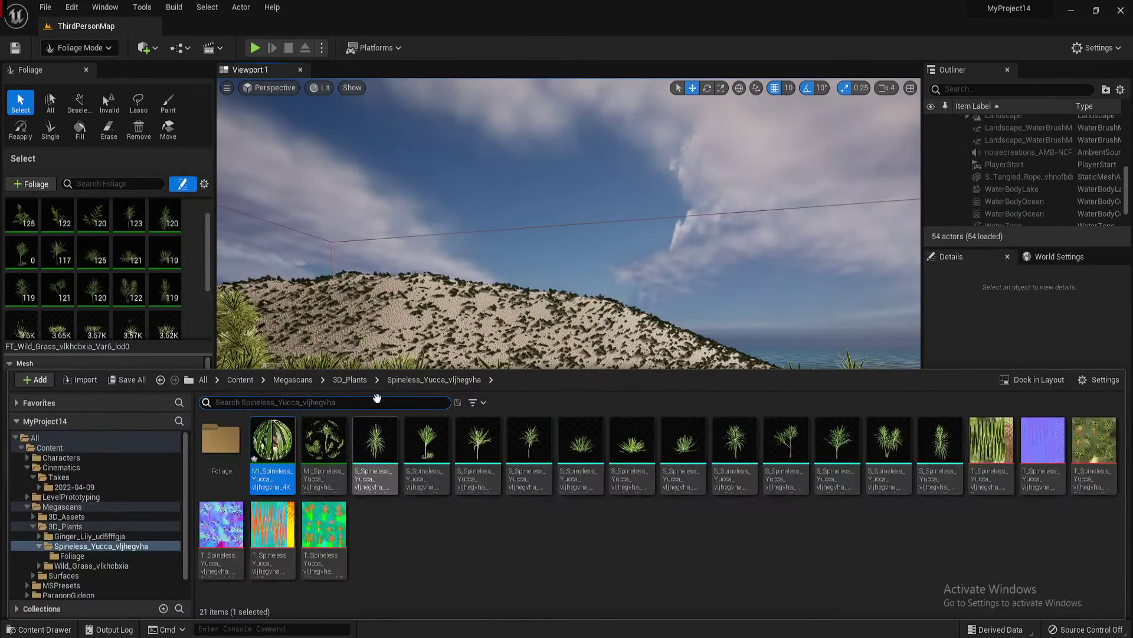
double_click(324, 437)
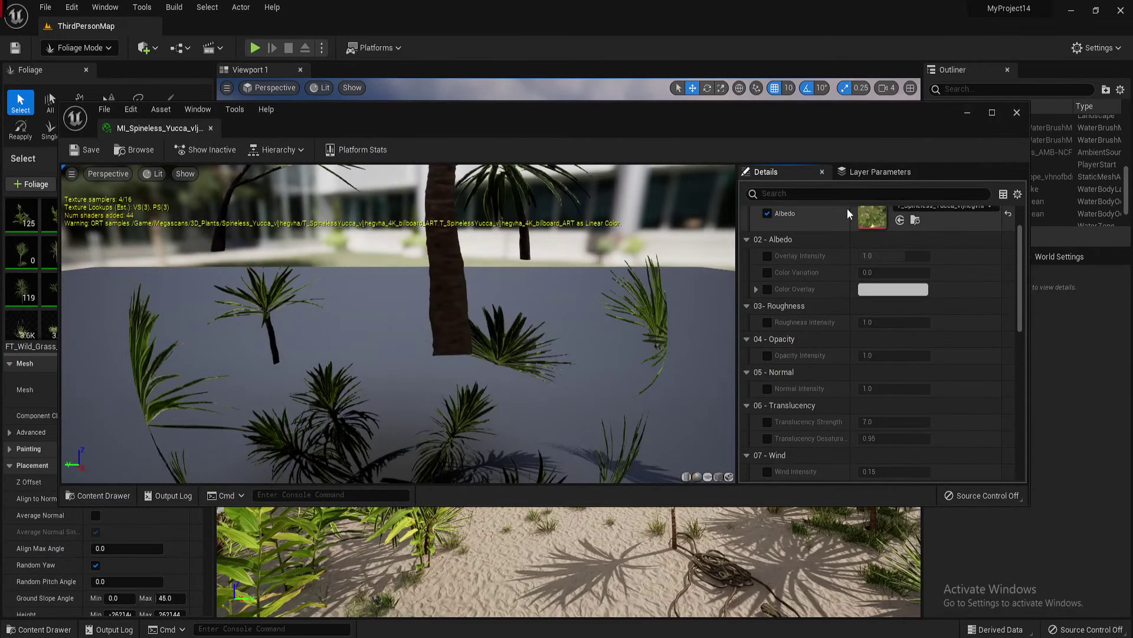
left_click(843, 193)
type("wind")
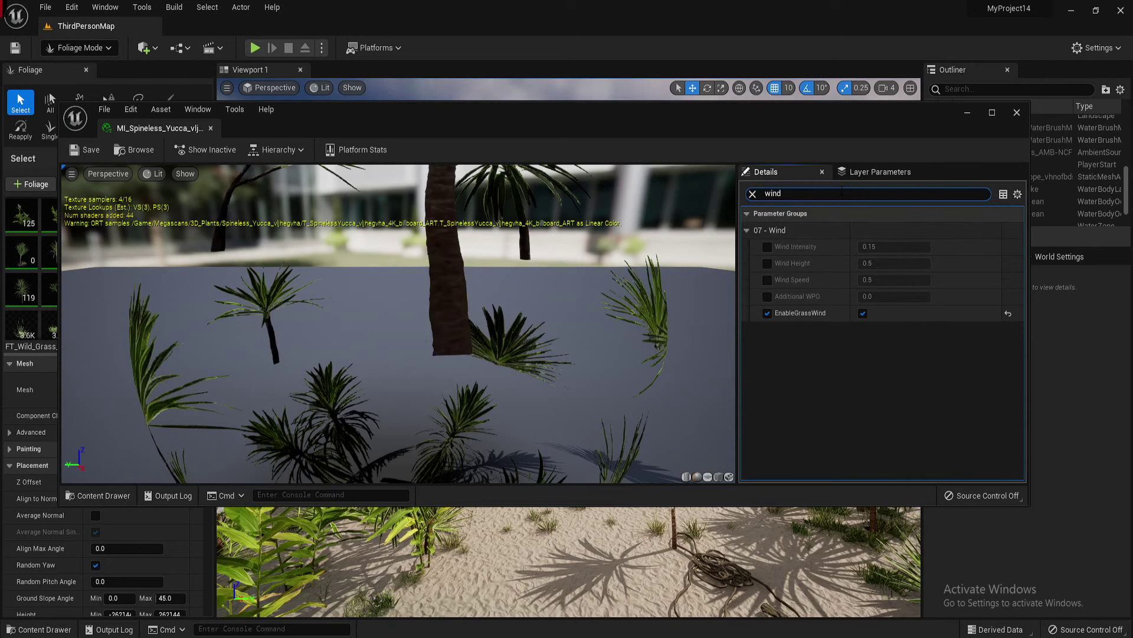
left_click(768, 313)
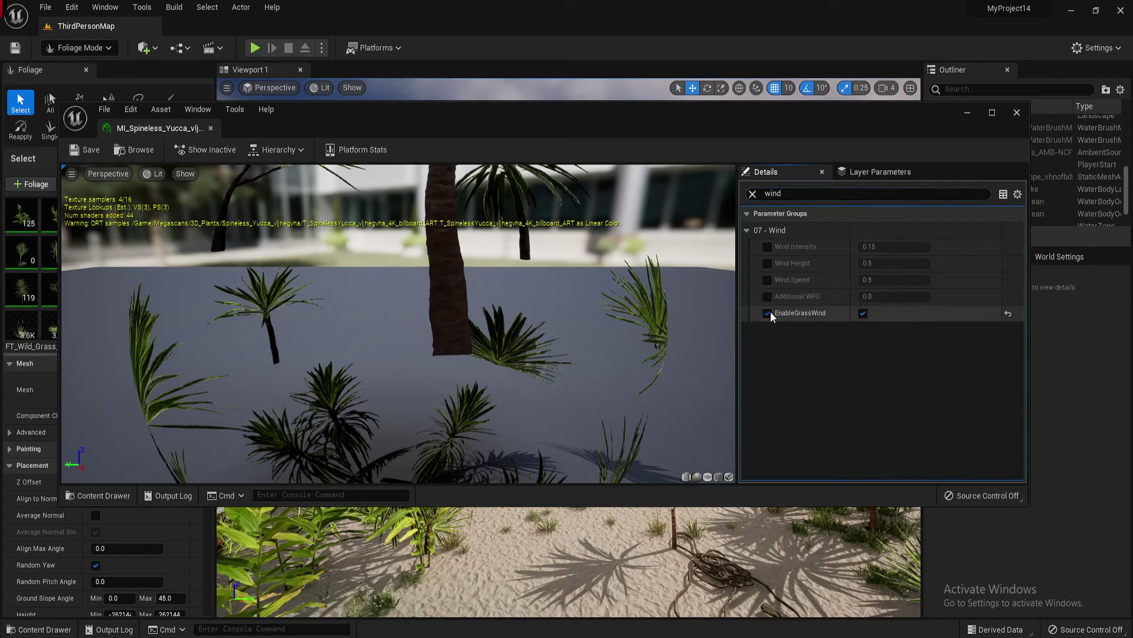
left_click(86, 155)
left_click(1020, 113)
Examine the dense yucca and ginger lily plants along the shoreline from over the water.
key("w")
mouse_move(618, 270)
right_mouse_down()
mouse_move(650, 319)
mouse_move(620, 280)
mouse_move(567, 313)
mouse_move(618, 271)
right_mouse_up()
key("w")
key("w")
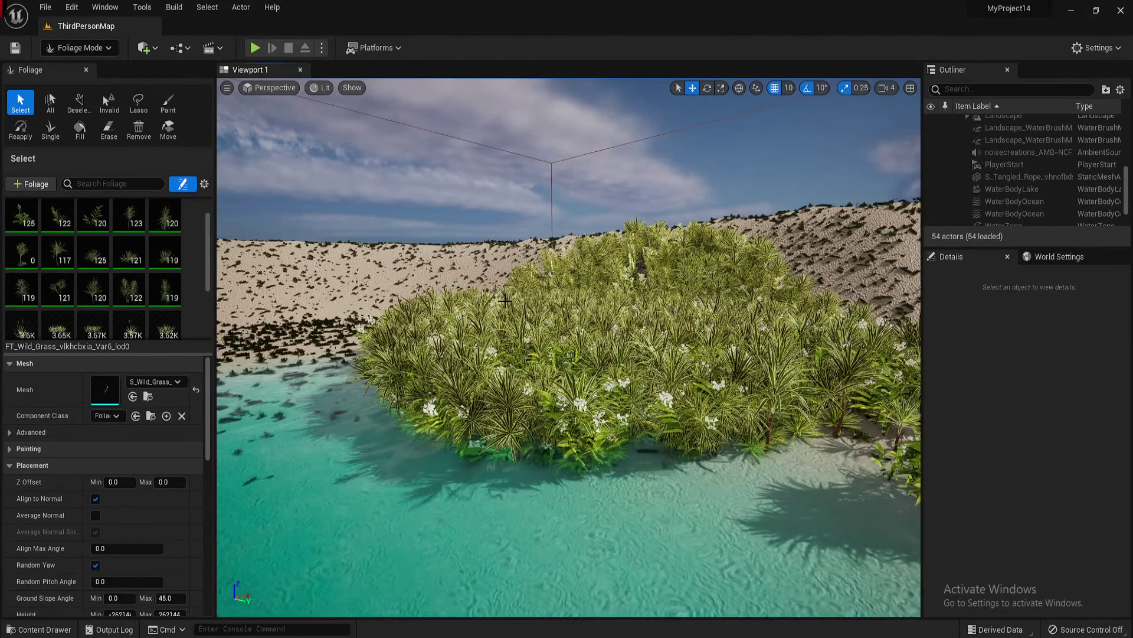
right_click_drag(501, 298, 442, 301)
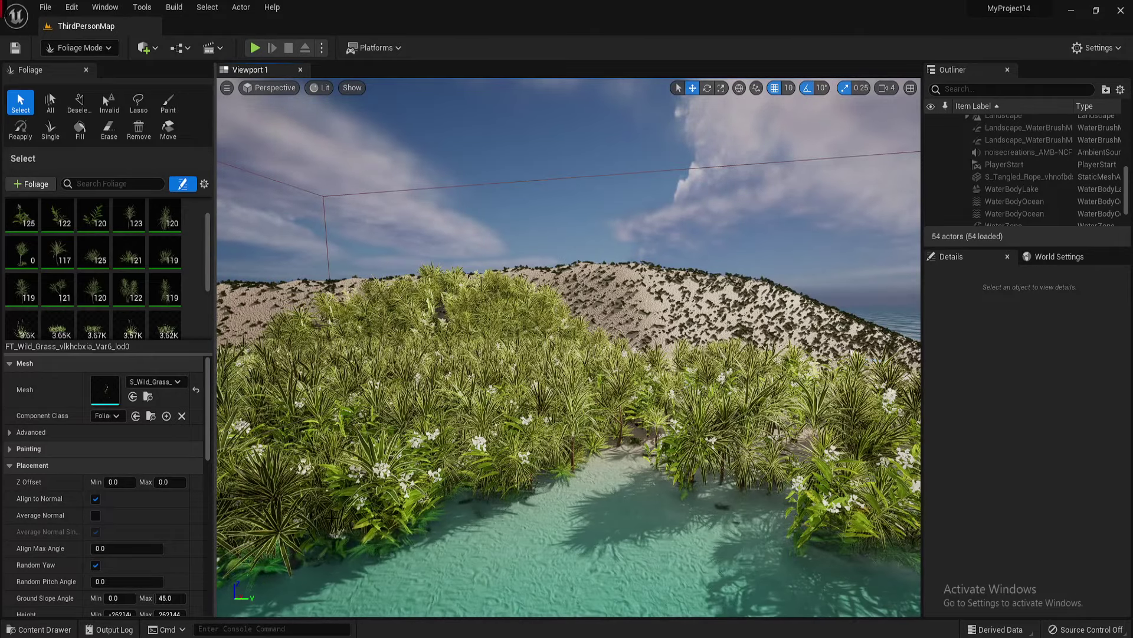
right_click_drag(531, 330, 569, 347)
right_click_drag(419, 467, 419, 467)
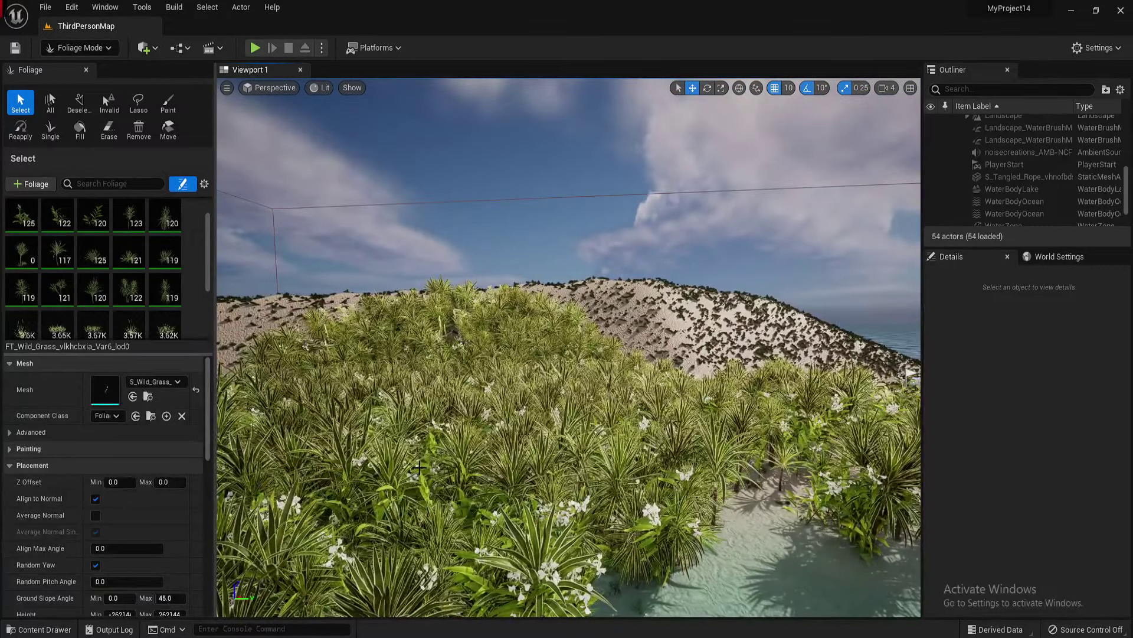